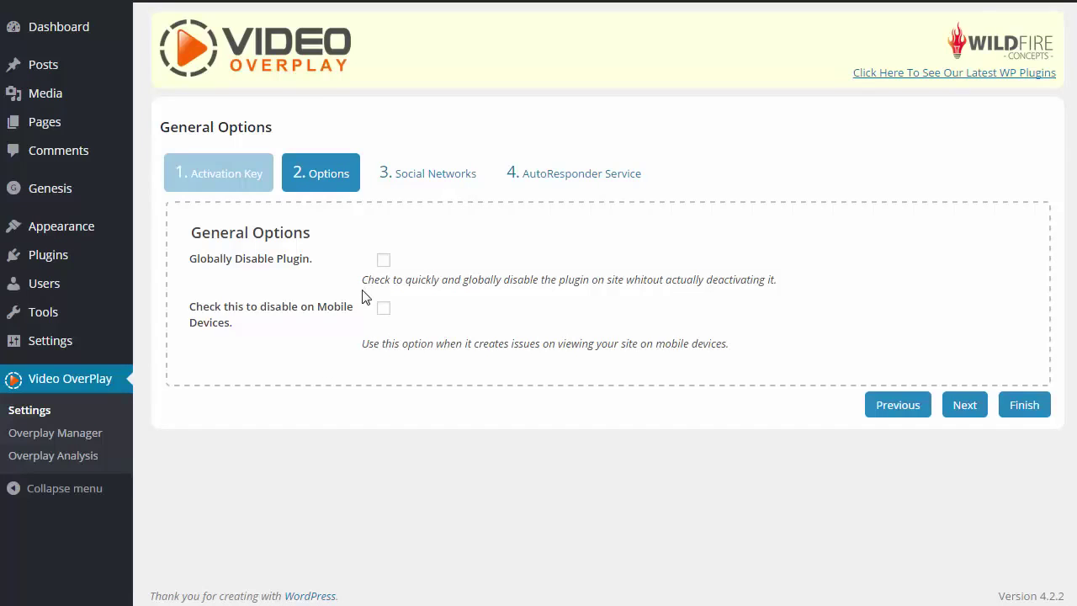
# Examine the plugin's Social Networks and AutoResponder Service settings
pyautogui.click(441, 182)
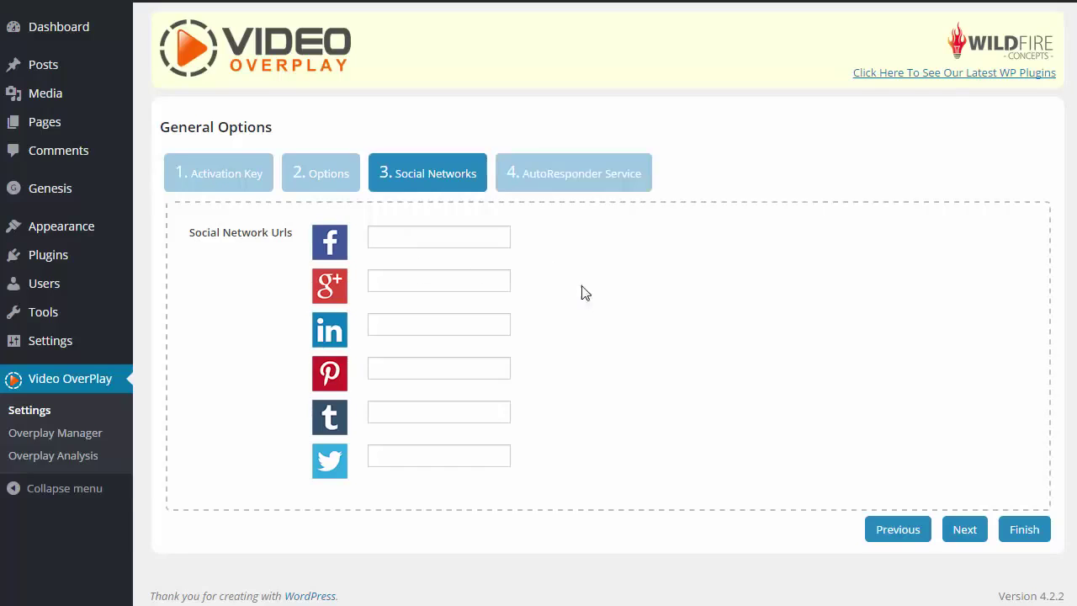
pyautogui.click(576, 180)
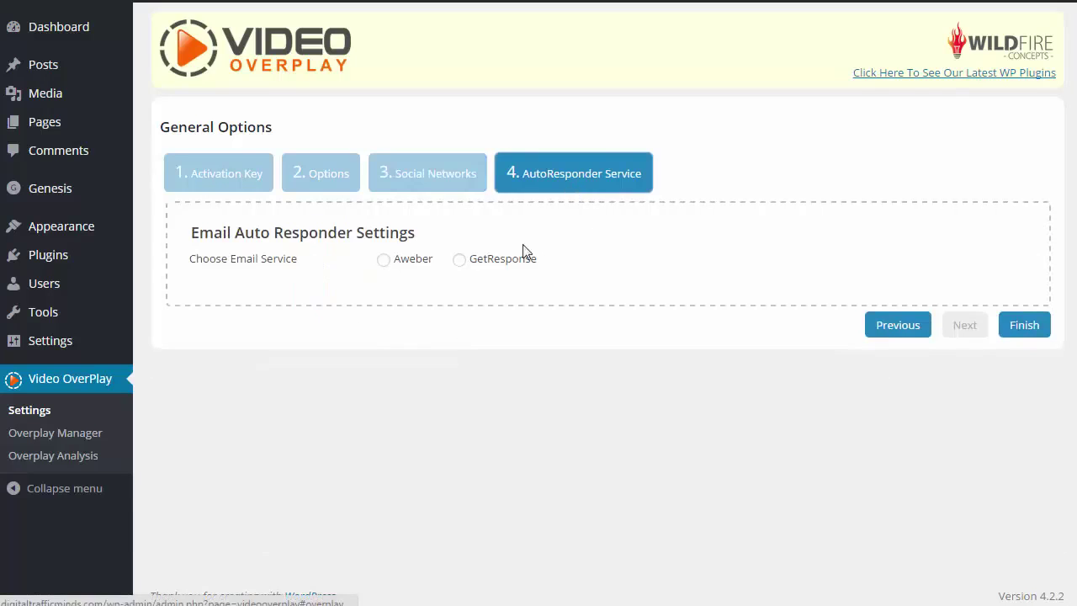
# Start a new overplay named "Overplay for demo" in the Overplay Manager and proceed to its video configuration
pyautogui.click(72, 431)
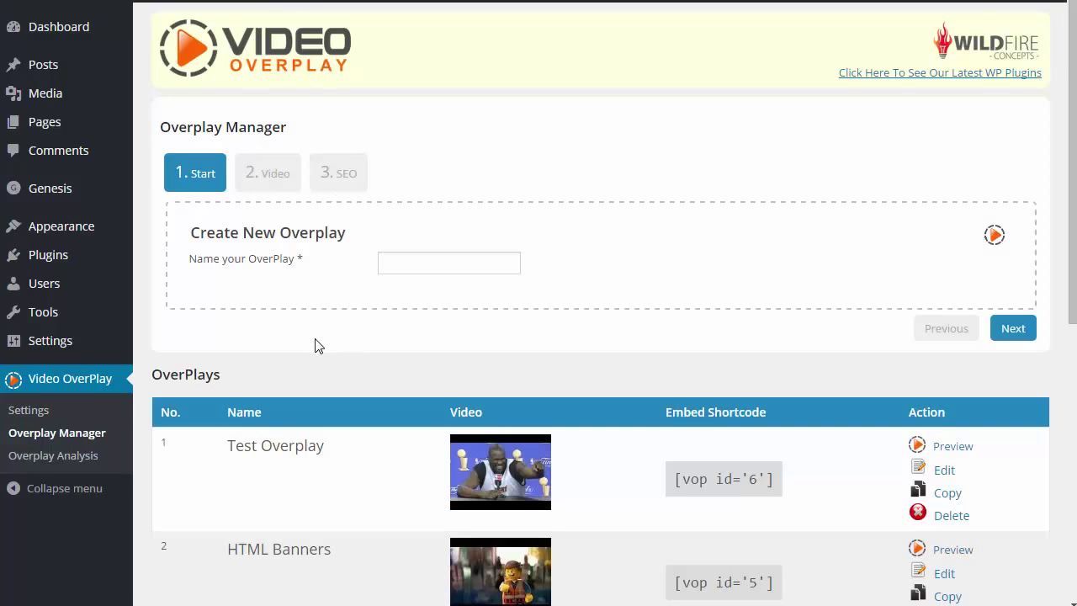
pyautogui.scroll(-6, 318, 346)
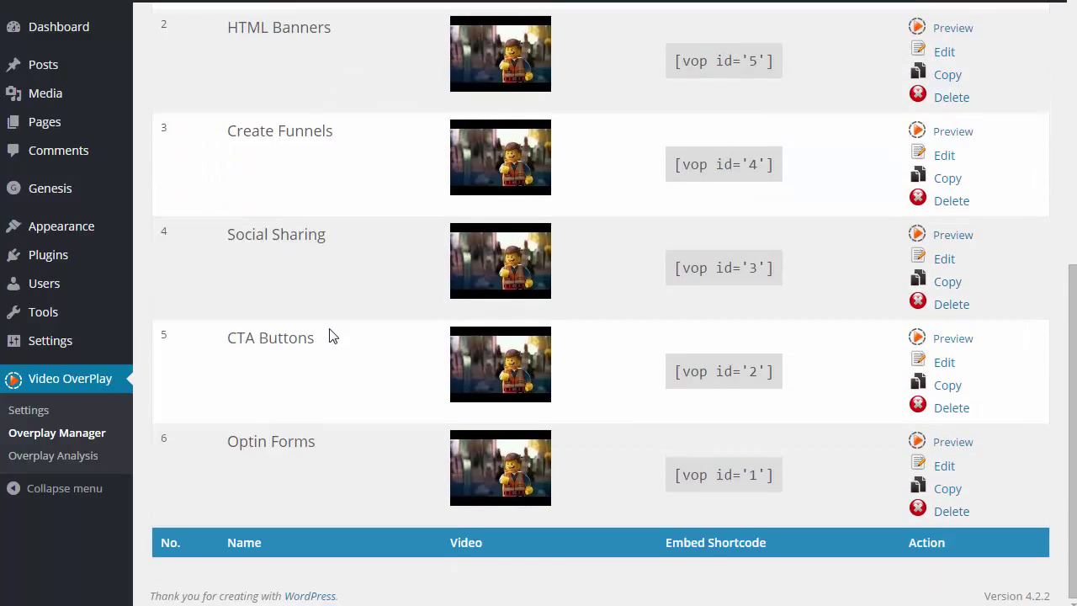
pyautogui.scroll(6, 355, 340)
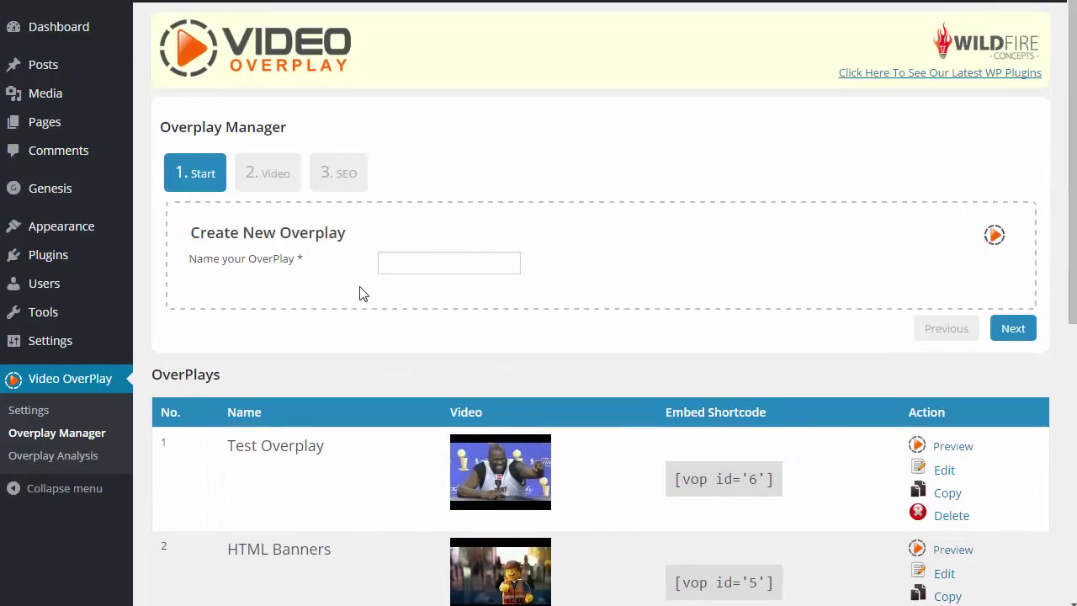
pyautogui.click(412, 268)
pyautogui.write('Overplay for demo')
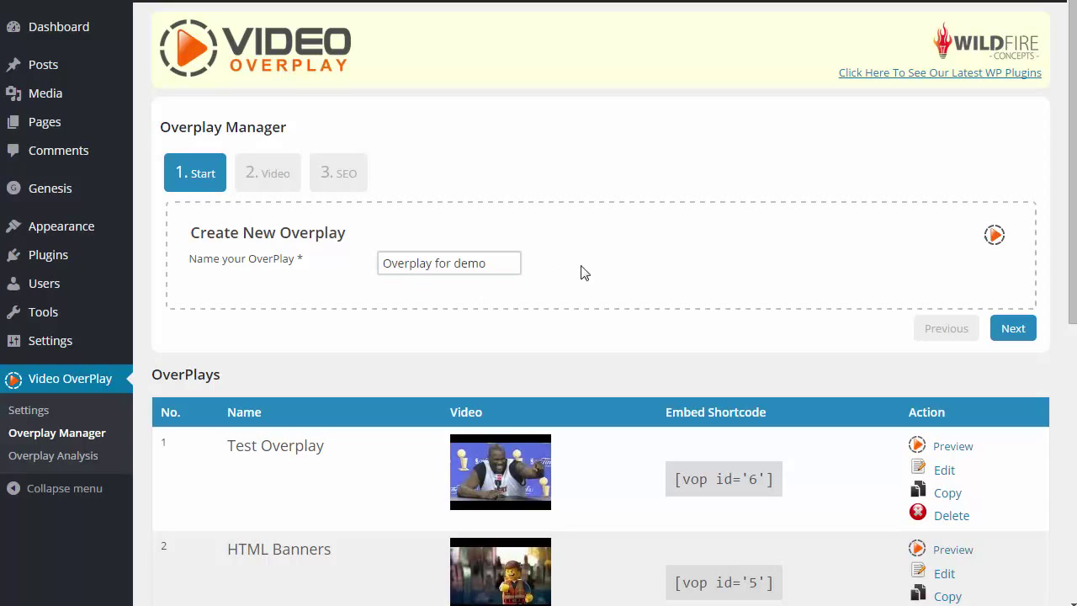
pyautogui.click(598, 259)
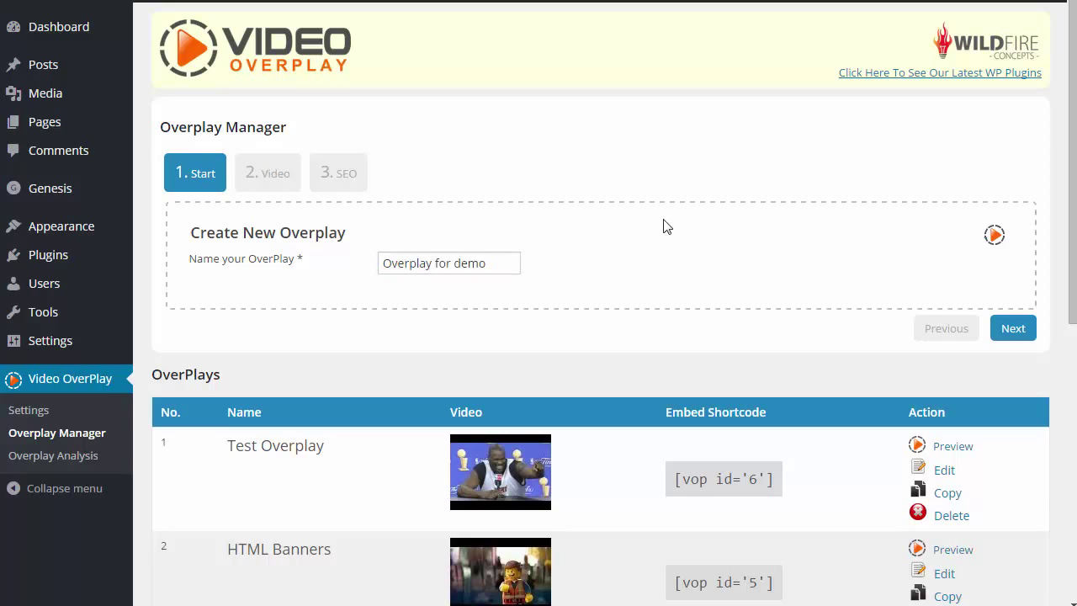
pyautogui.click(1013, 328)
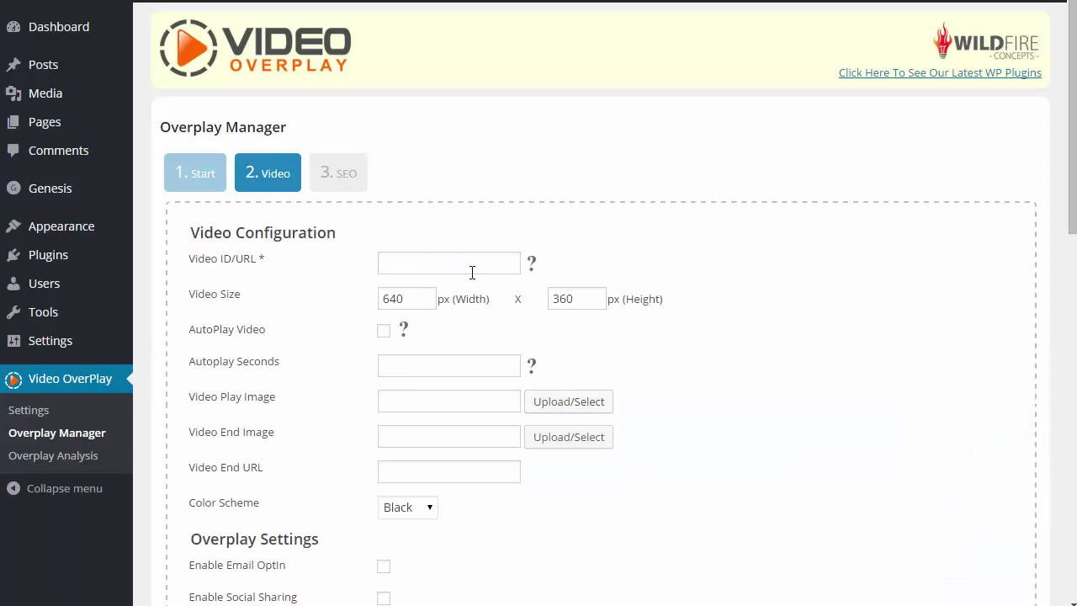
# Enable social sharing, email optin, funnel, call to action and ad banner in the overplay settings, in that order
pyautogui.click(472, 272)
pyautogui.scroll(-1, 472, 268)
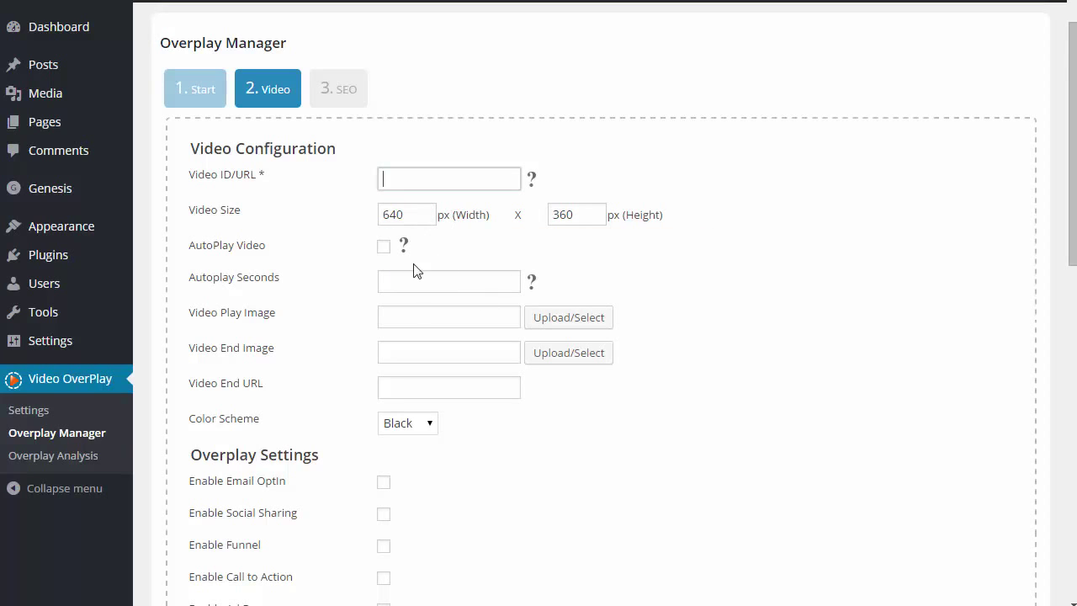
pyautogui.scroll(-1, 397, 265)
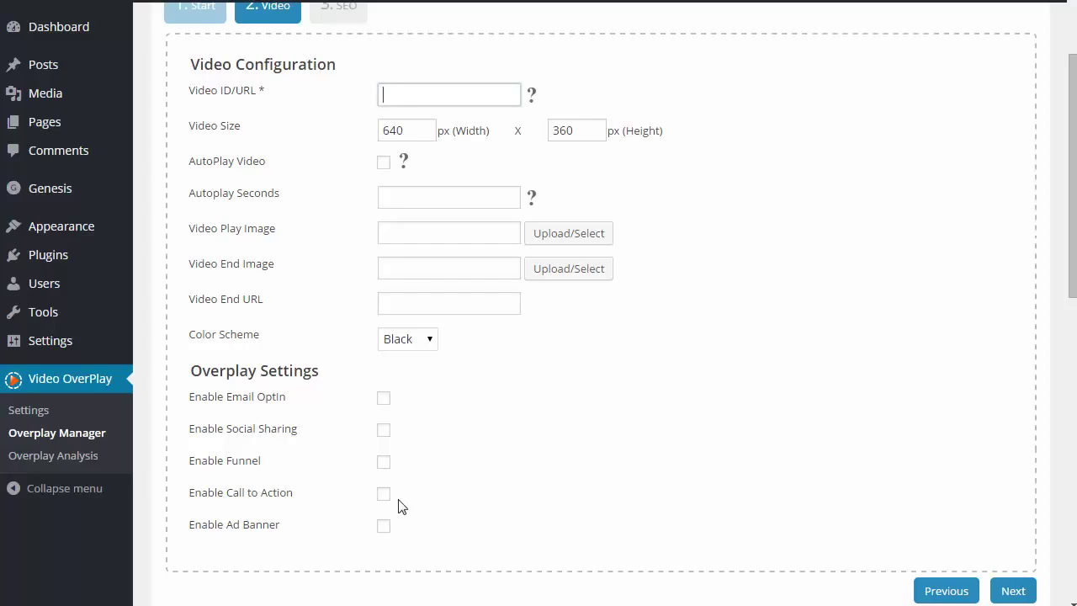
pyautogui.click(385, 400)
pyautogui.scroll(1, 458, 459)
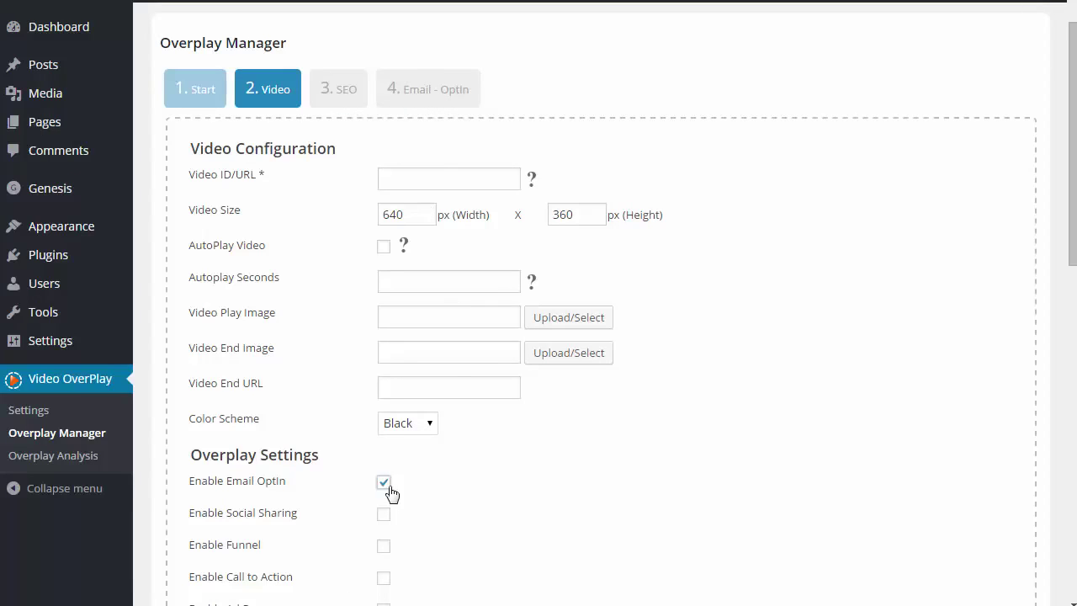
pyautogui.click(385, 515)
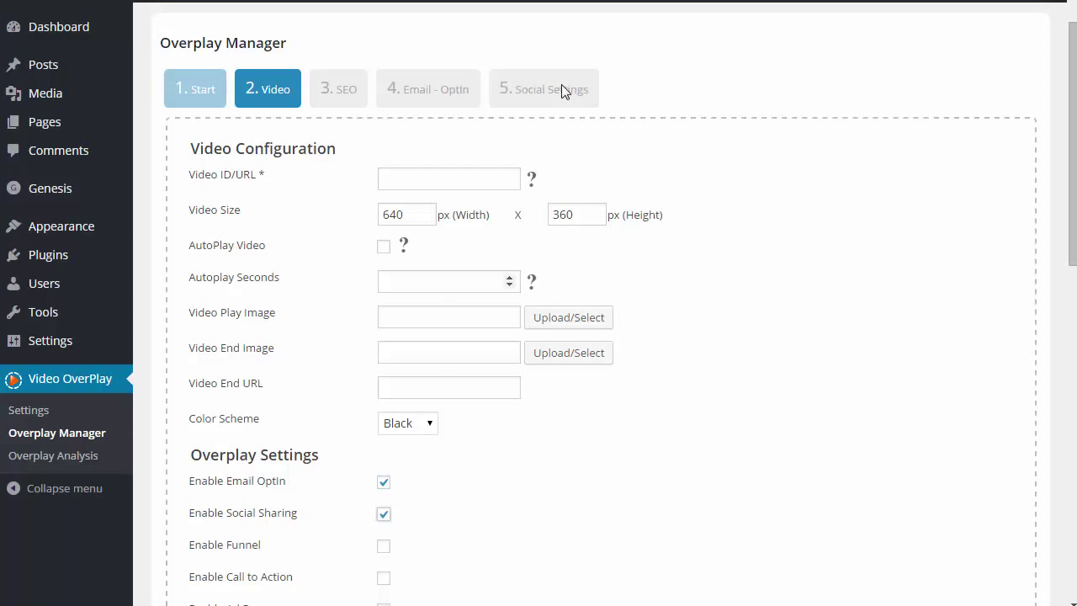
pyautogui.click(383, 481)
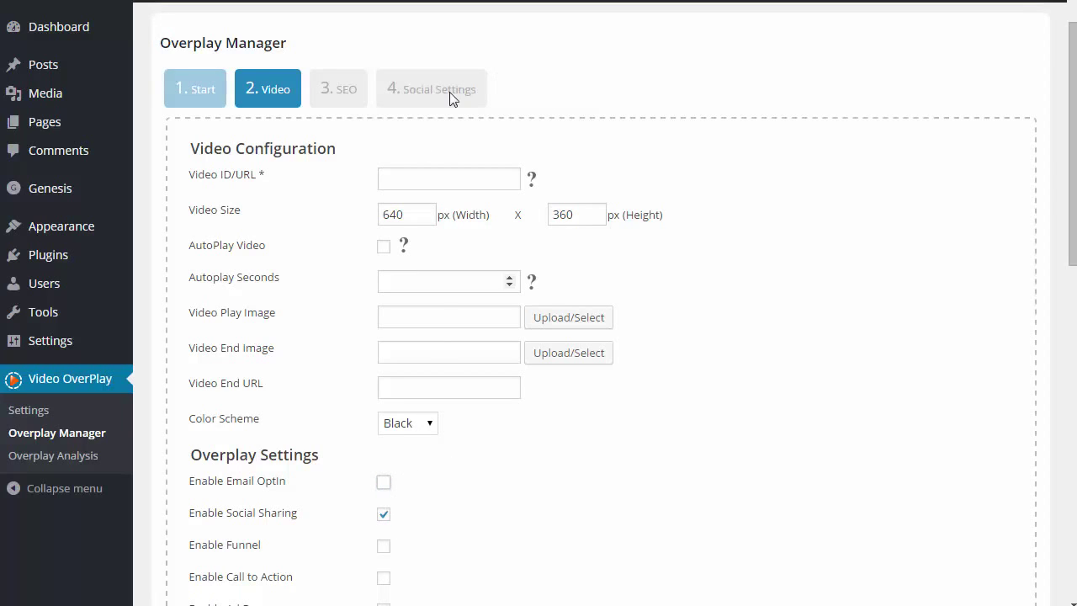
pyautogui.click(384, 483)
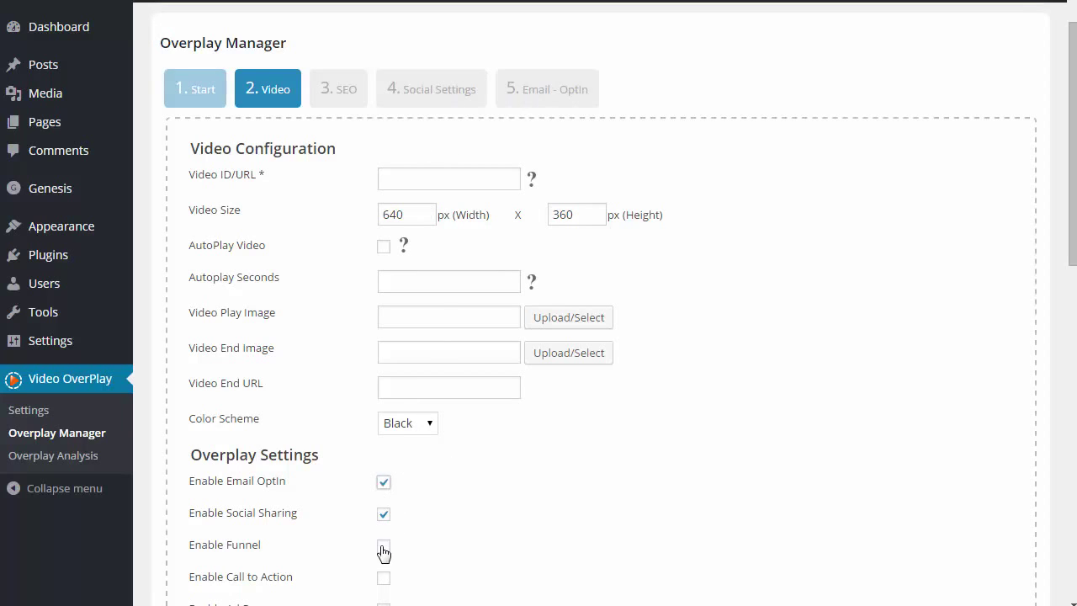
pyautogui.click(384, 552)
pyautogui.scroll(-1, 404, 555)
pyautogui.click(384, 494)
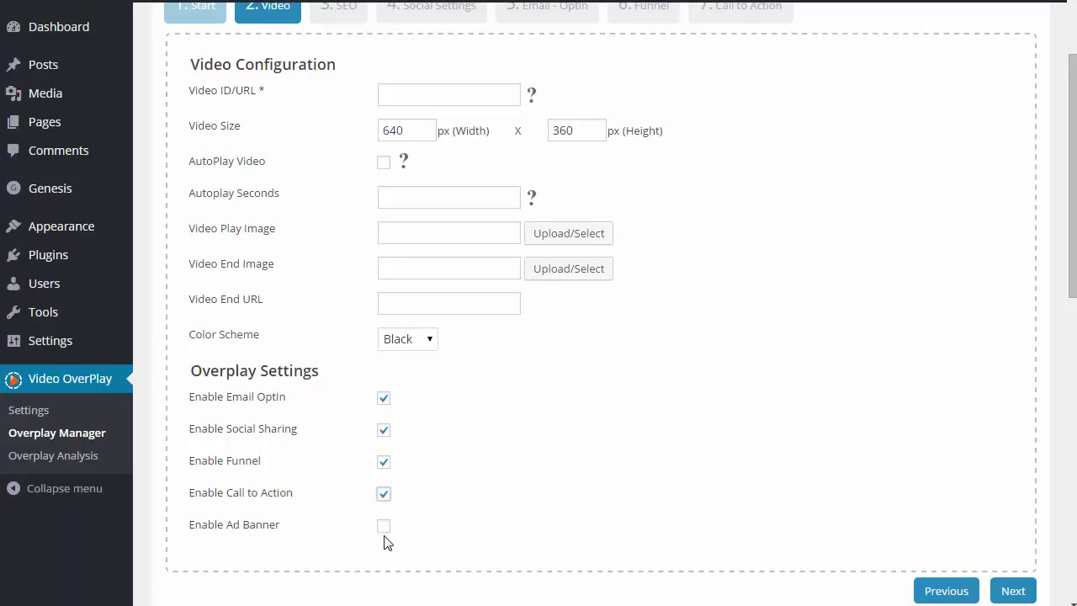
pyautogui.click(383, 525)
# Enter a YouTube link as the video URL and advance past the SEO step with its fields left blank
pyautogui.scroll(1, 517, 468)
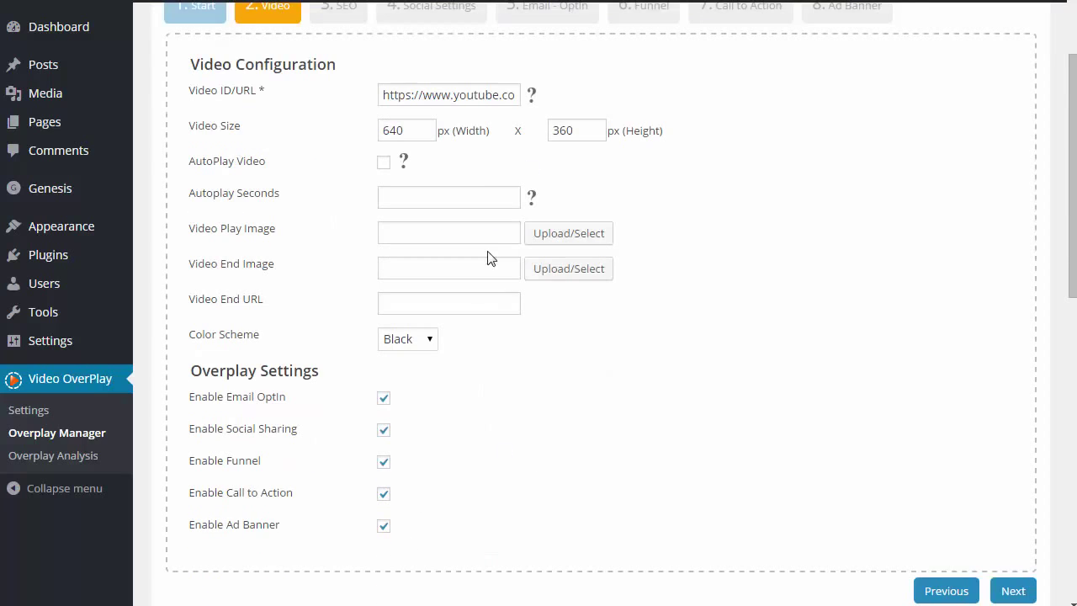
pyautogui.moveTo(473, 94); pyautogui.dragTo(535, 118)
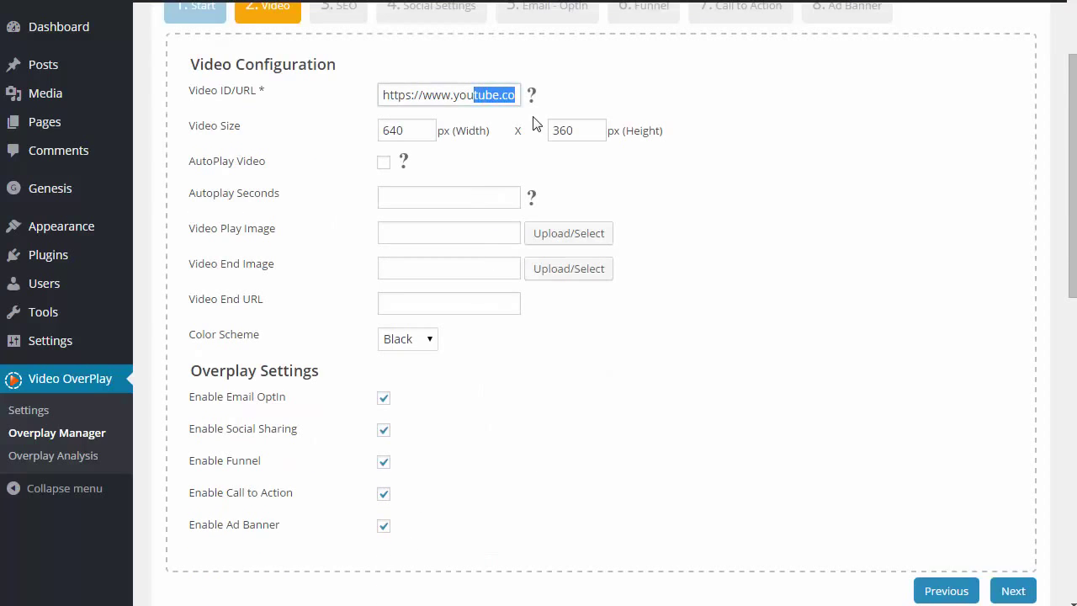
pyautogui.click(762, 230)
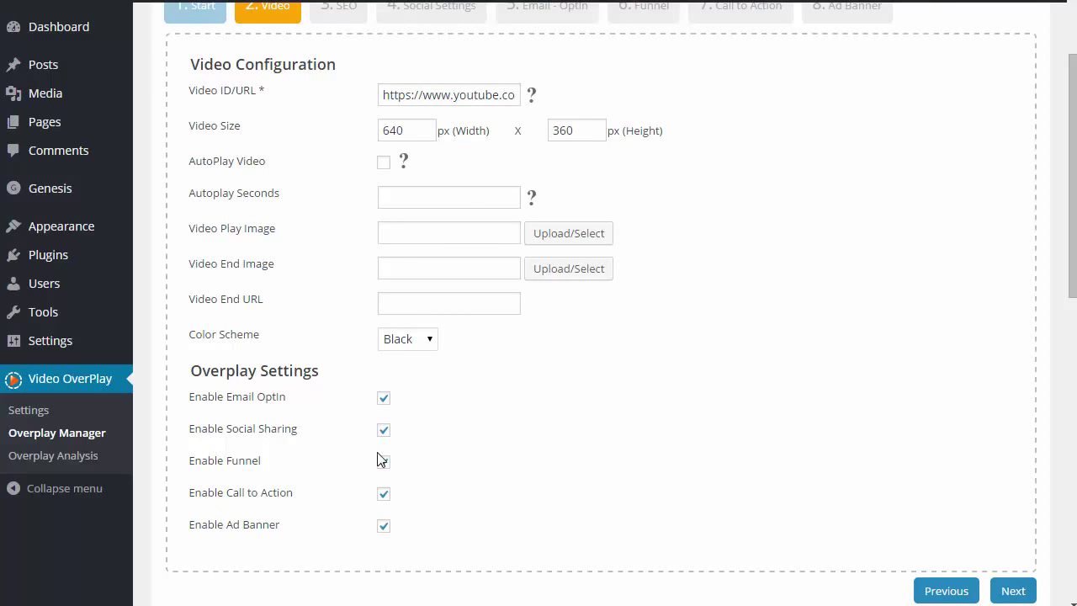
pyautogui.click(1015, 591)
pyautogui.scroll(2, 469, 462)
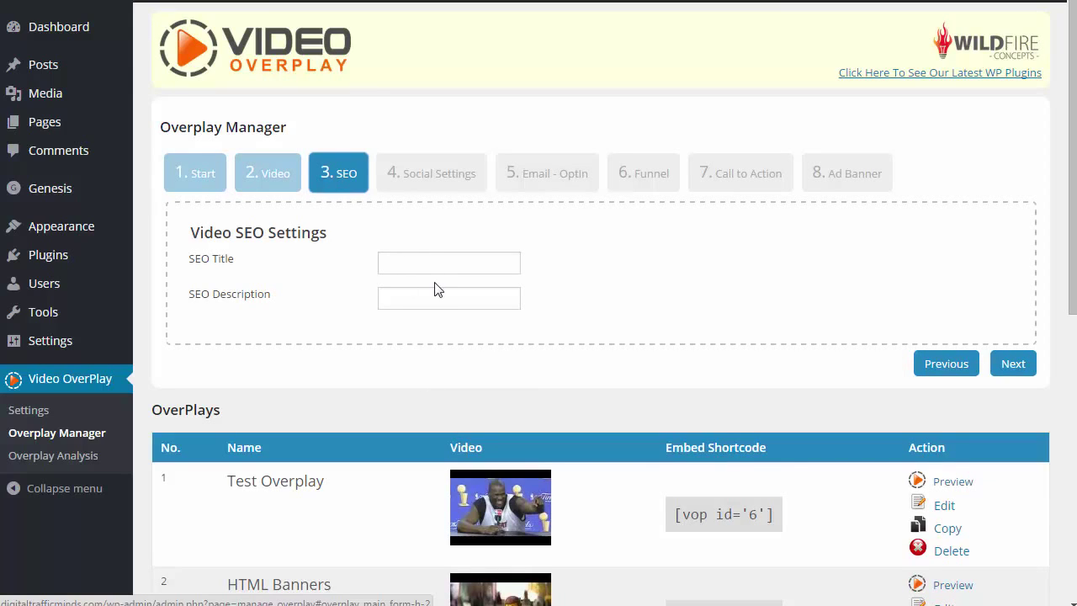
pyautogui.click(1014, 371)
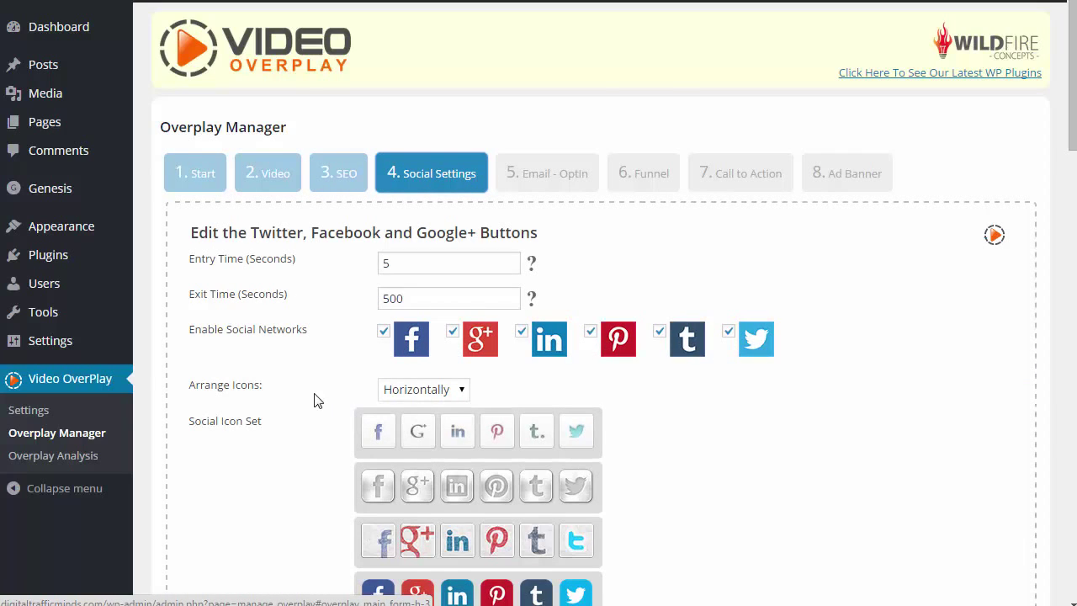
# Review the social button timing, networks, icon sets and animation options, and advance to the email optin step with the defaults kept
pyautogui.scroll(-1, 298, 423)
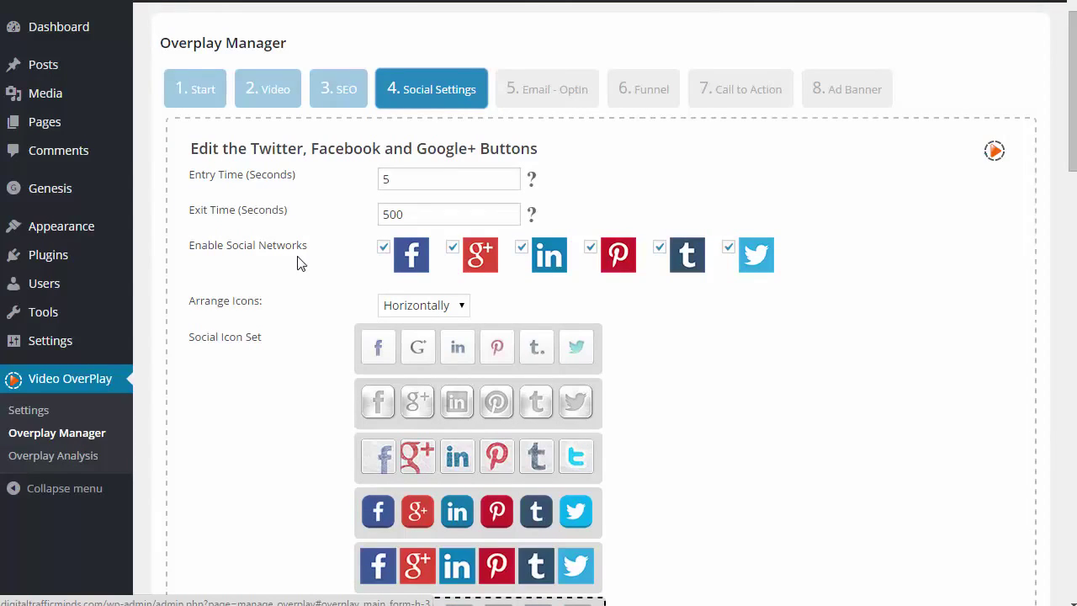
pyautogui.scroll(-1, 298, 262)
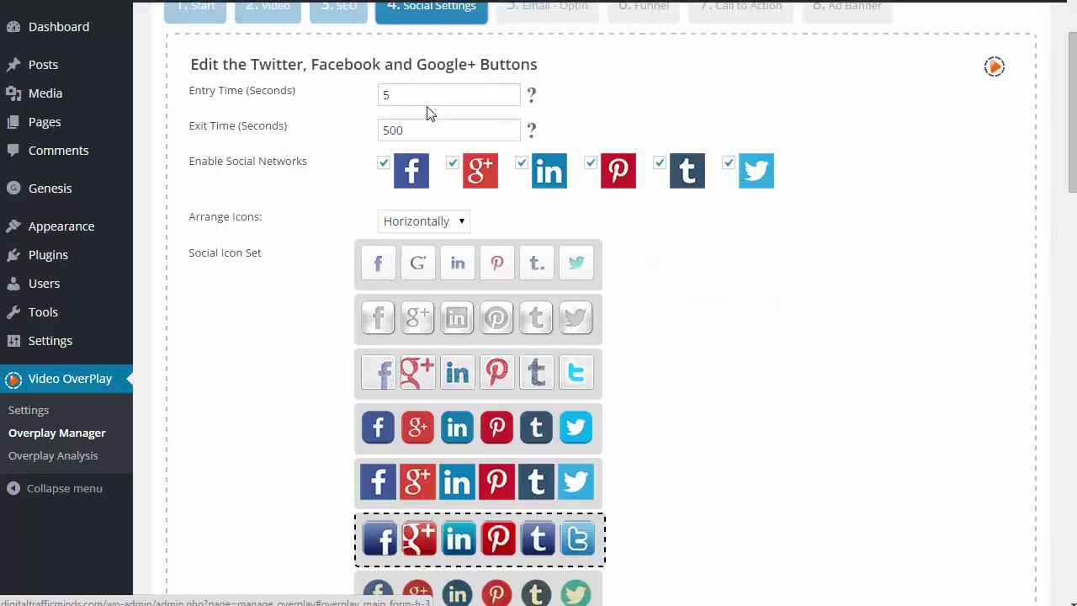
pyautogui.doubleClick(383, 95)
pyautogui.click(295, 261)
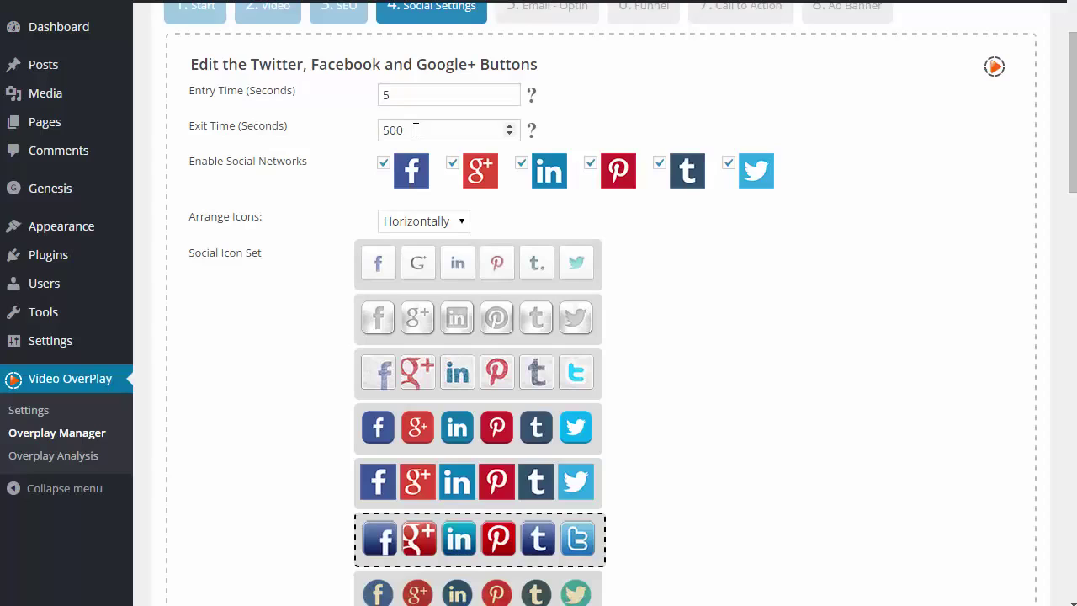
pyautogui.scroll(-1, 269, 392)
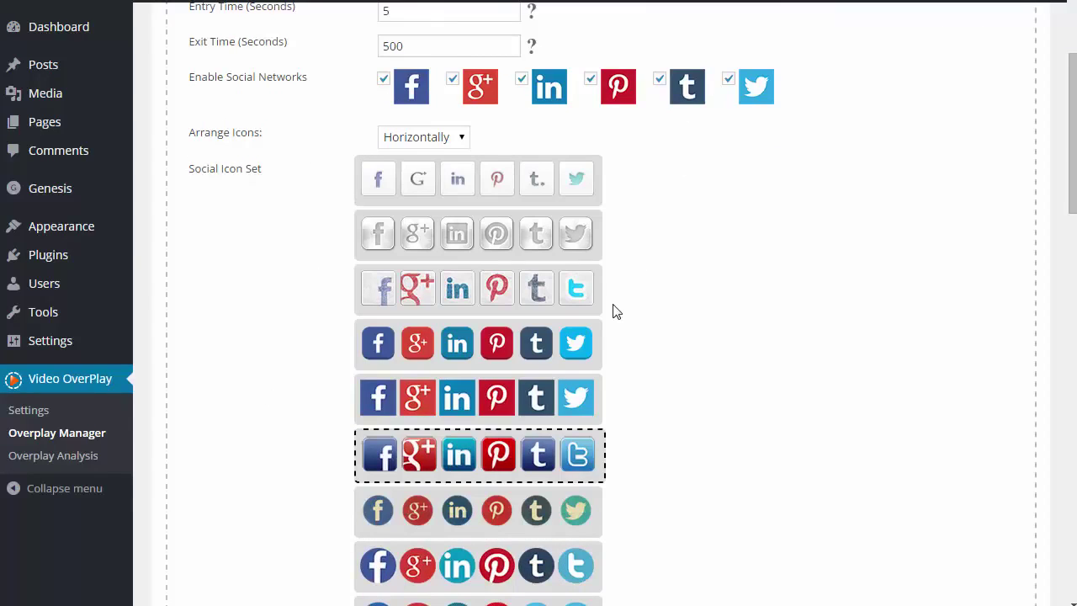
pyautogui.scroll(-1, 320, 365)
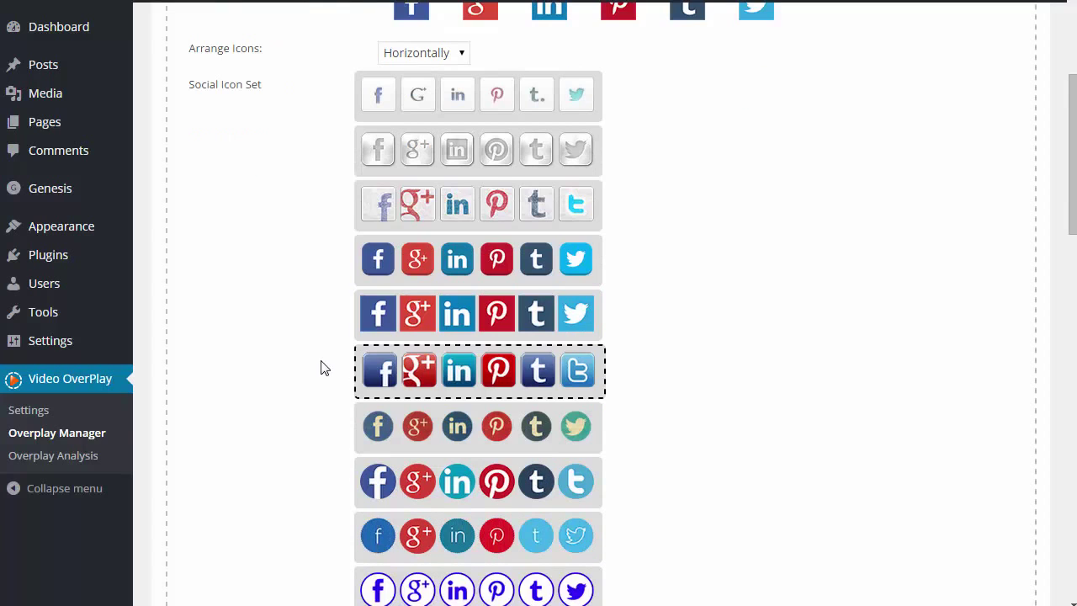
pyautogui.scroll(-1, 298, 310)
pyautogui.scroll(-1, 311, 294)
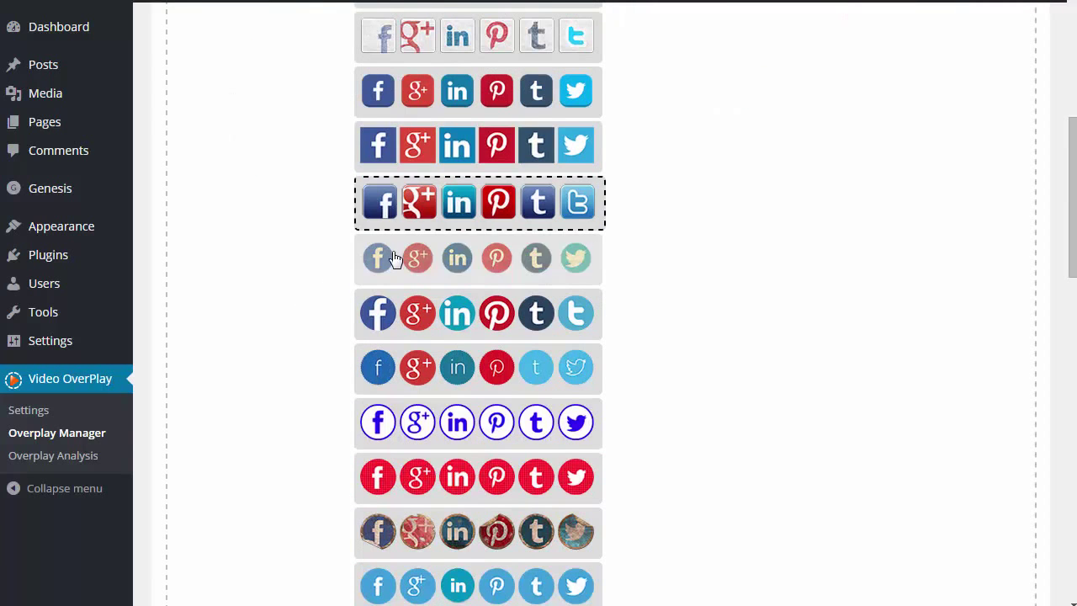
pyautogui.scroll(-1, 371, 261)
pyautogui.scroll(-1, 335, 328)
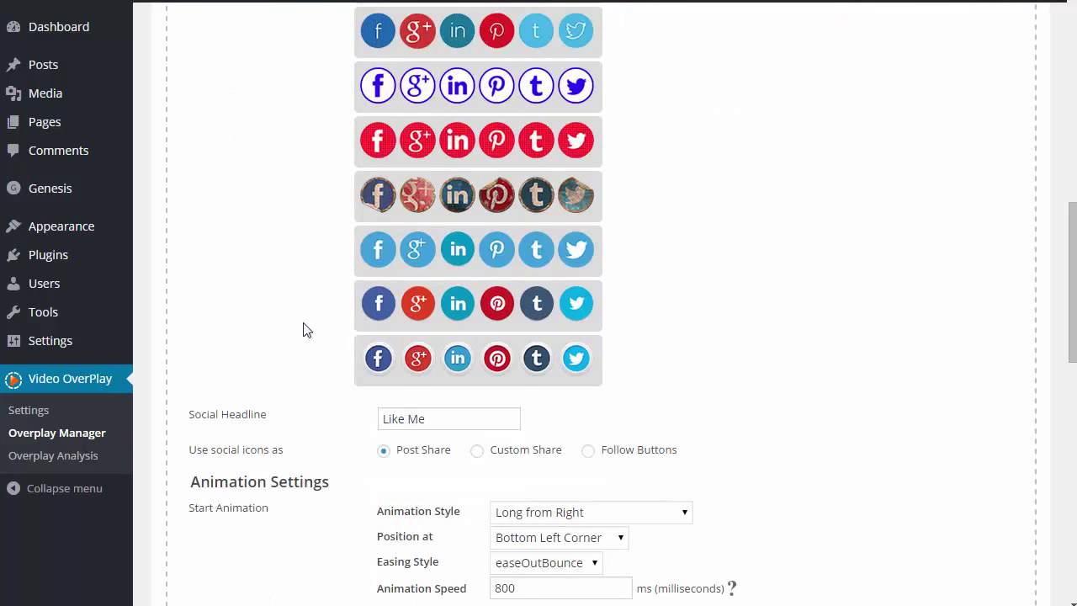
pyautogui.scroll(-1, 306, 329)
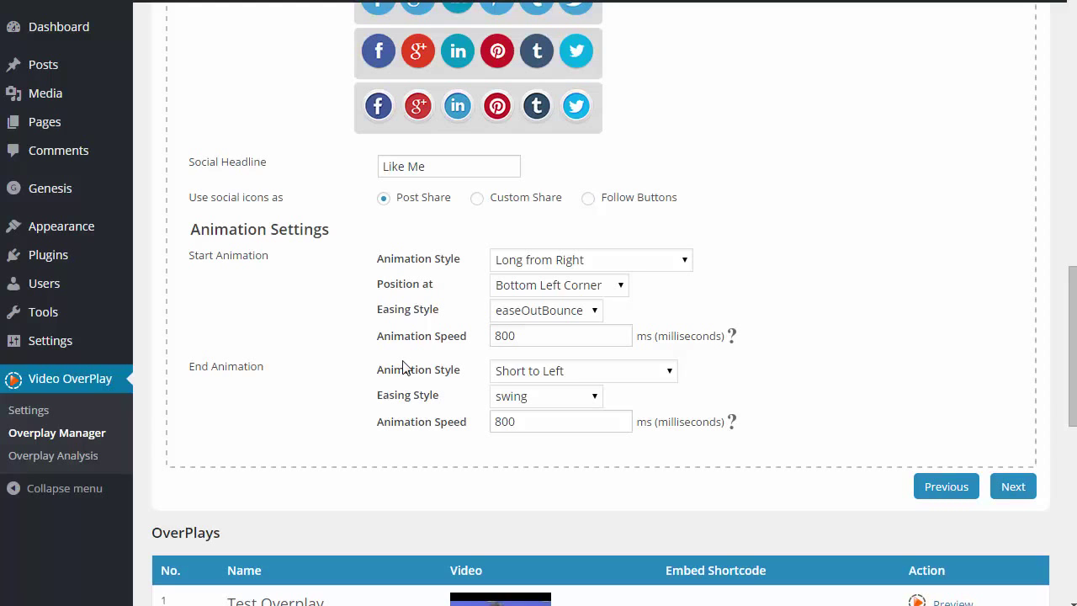
pyautogui.click(1012, 488)
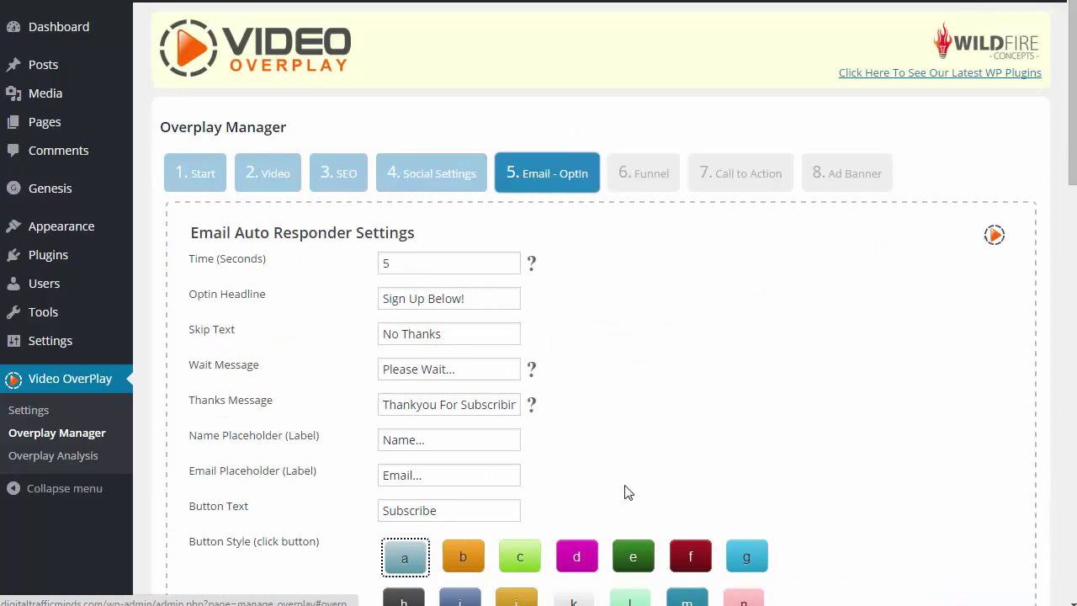
# Examine the email optin messages, button styles, email service choices, signup form fields and animation settings
pyautogui.scroll(-1, 625, 492)
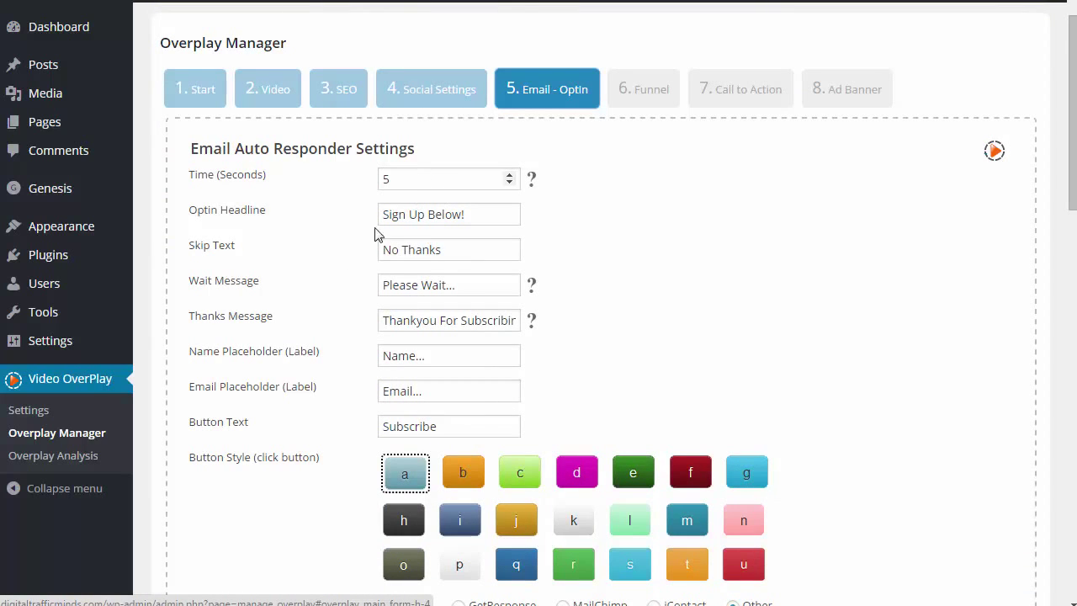
pyautogui.scroll(-1, 349, 282)
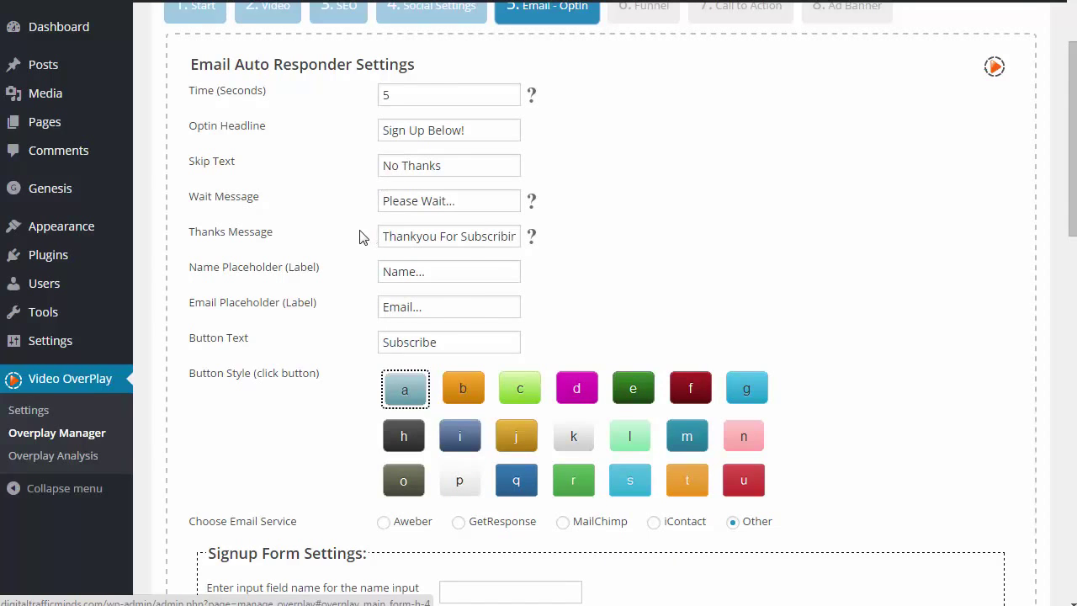
pyautogui.scroll(-1, 361, 236)
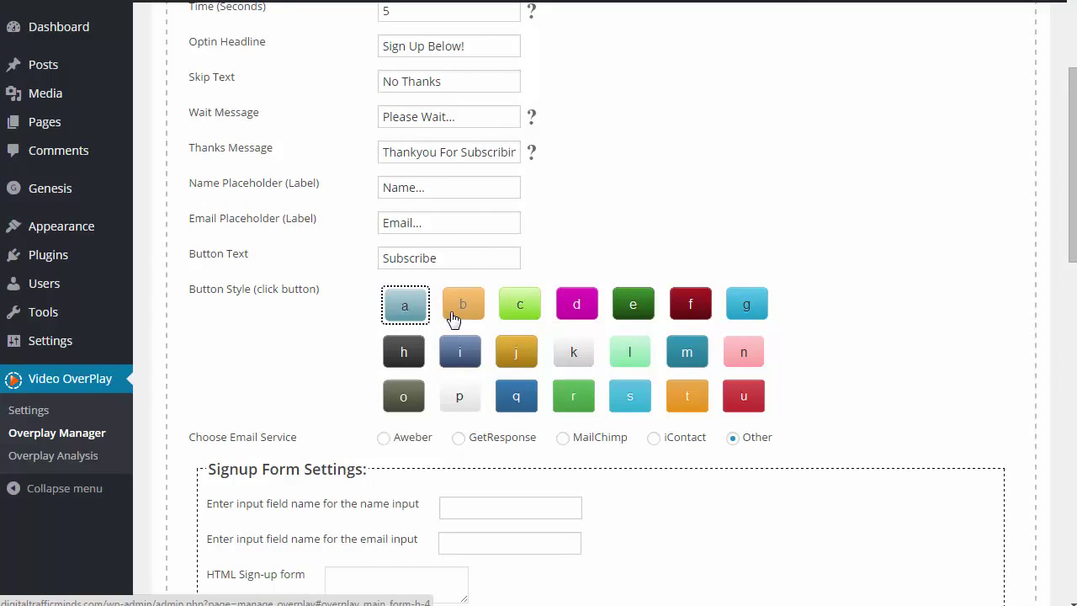
pyautogui.scroll(-1, 335, 375)
pyautogui.scroll(-1, 334, 368)
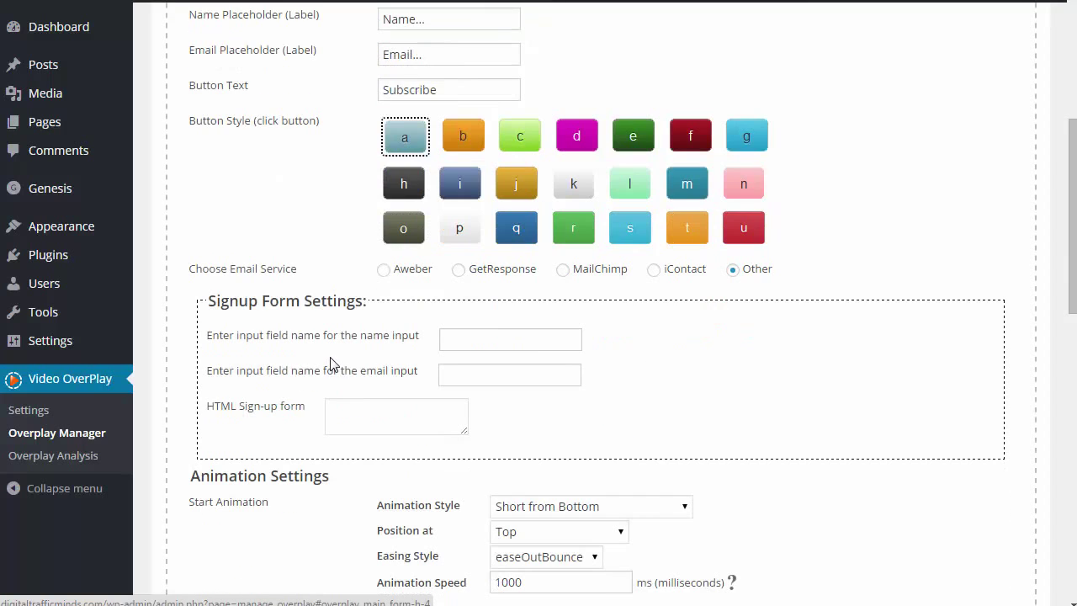
pyautogui.scroll(-1, 333, 358)
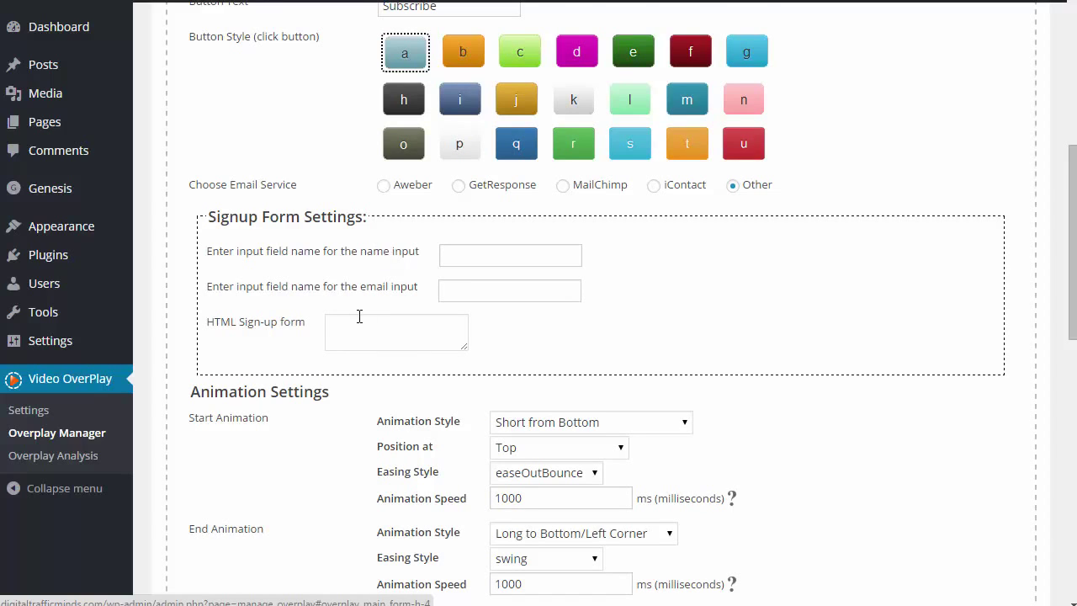
pyautogui.scroll(-1, 360, 316)
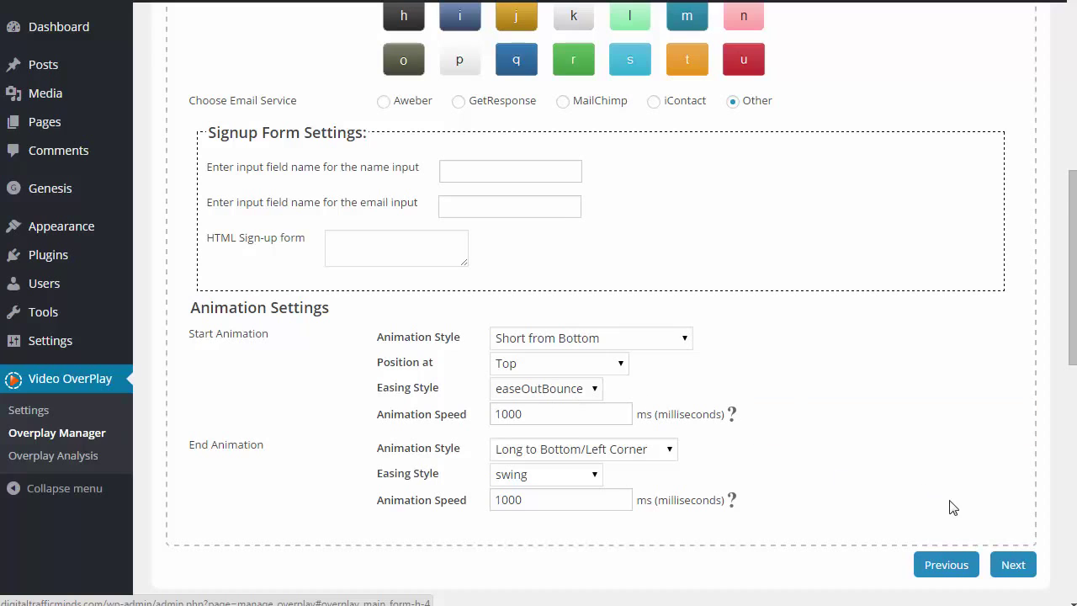
# Advance to the funnel step and review its timing, question, first answer and button style options, keeping the defaults
pyautogui.click(1010, 568)
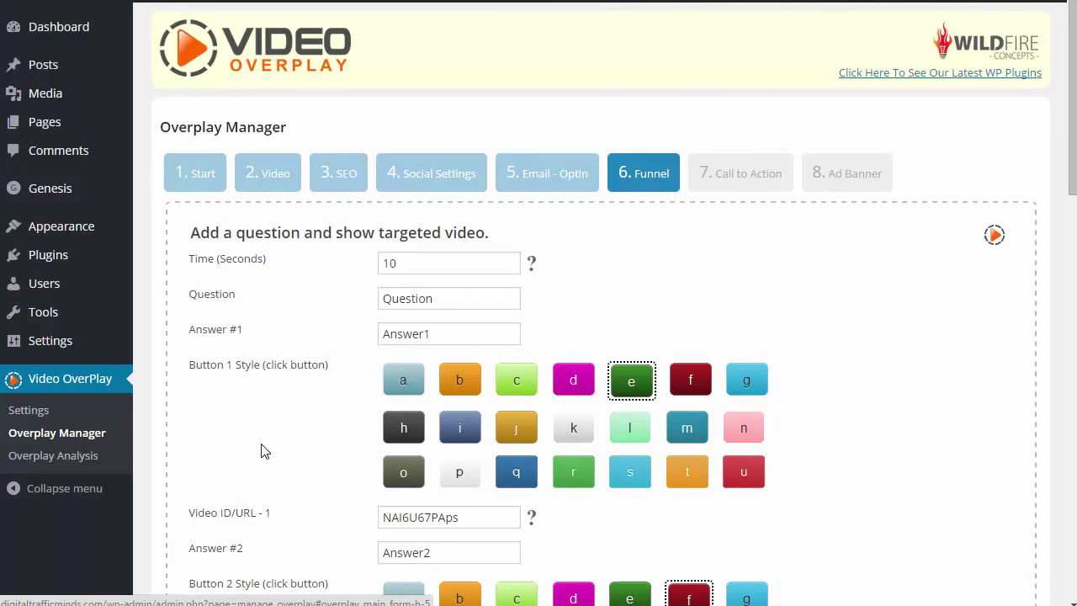
pyautogui.scroll(-1, 262, 450)
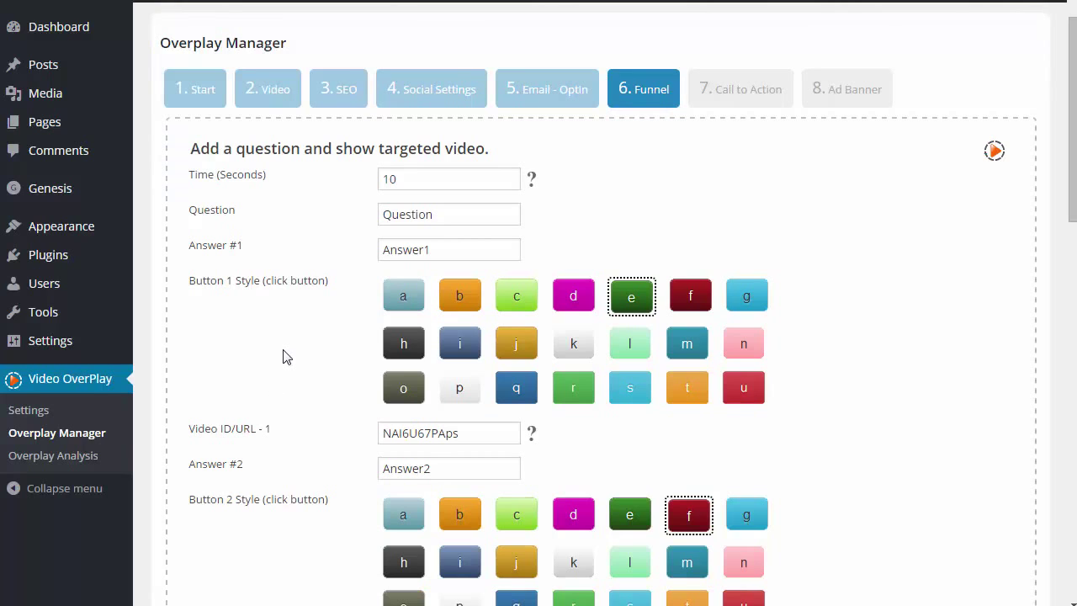
pyautogui.scroll(-1, 284, 358)
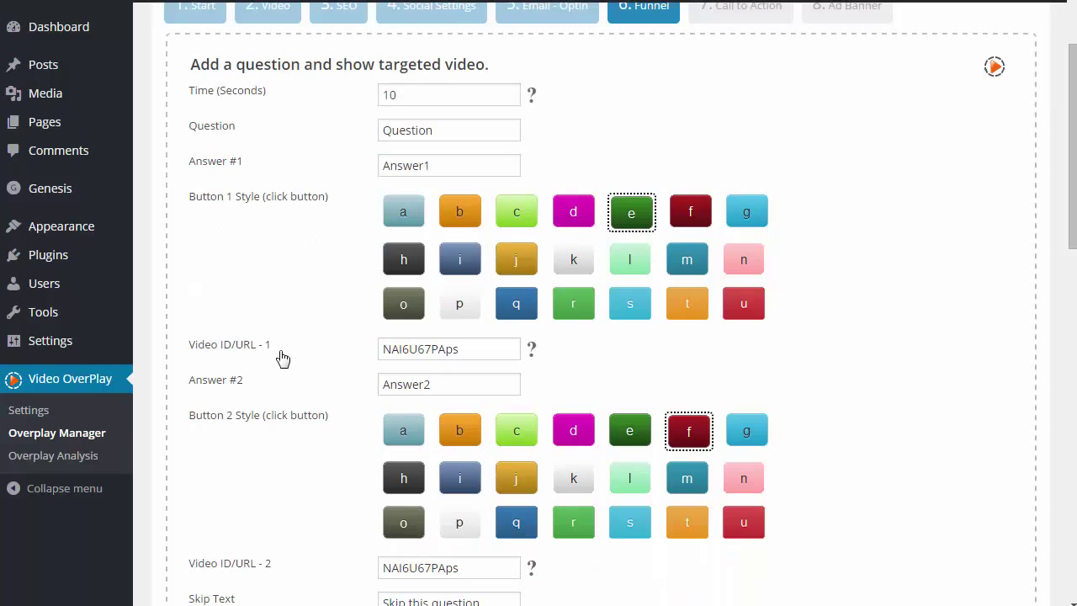
pyautogui.scroll(-1, 273, 309)
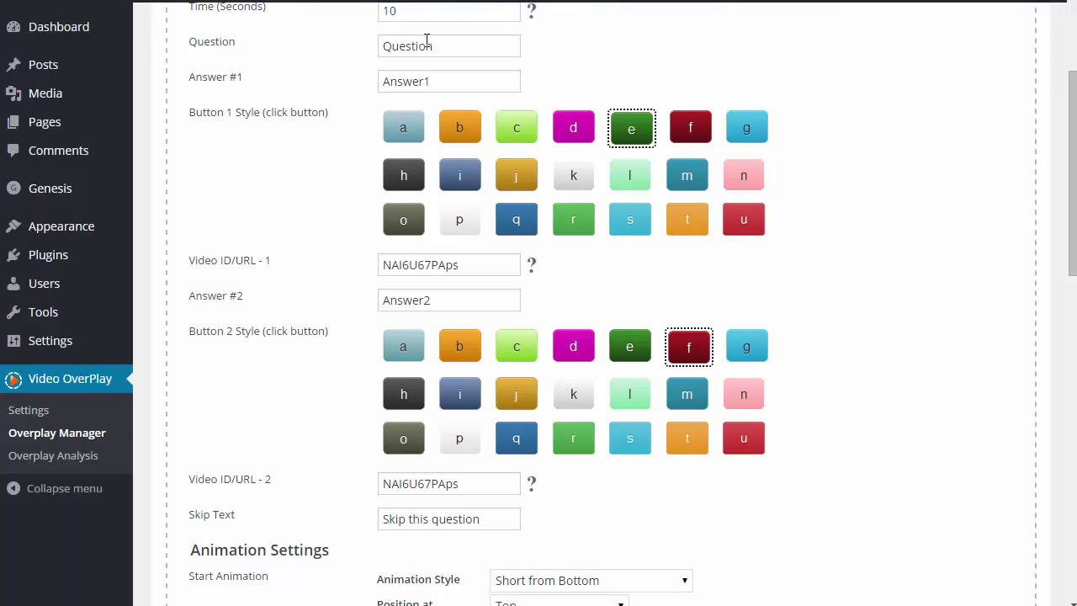
pyautogui.moveTo(448, 45); pyautogui.dragTo(371, 42)
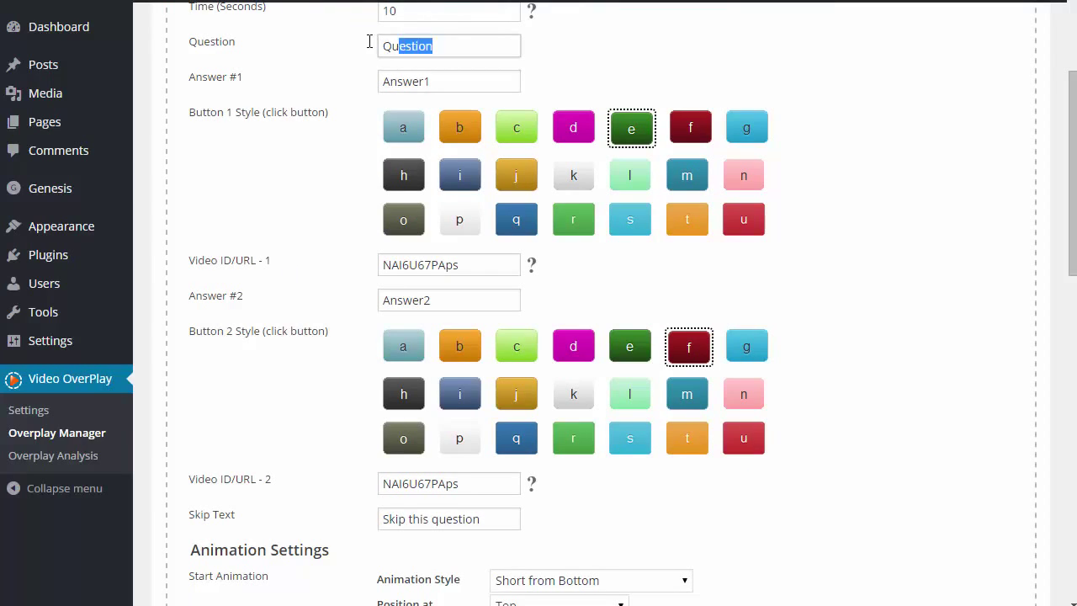
pyautogui.click(441, 53)
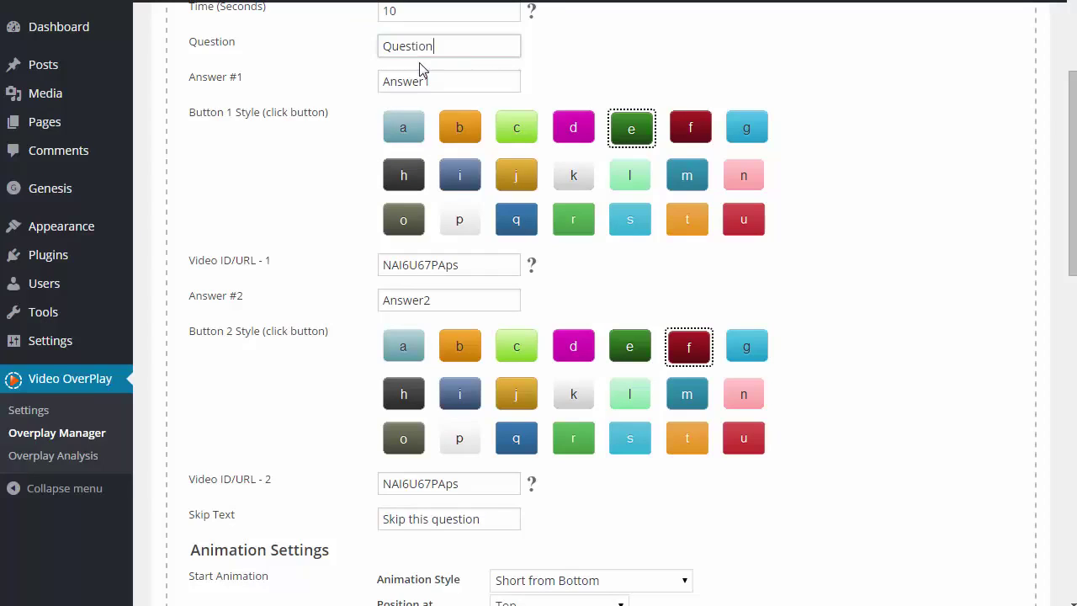
pyautogui.click(428, 84)
pyautogui.doubleClick(407, 82)
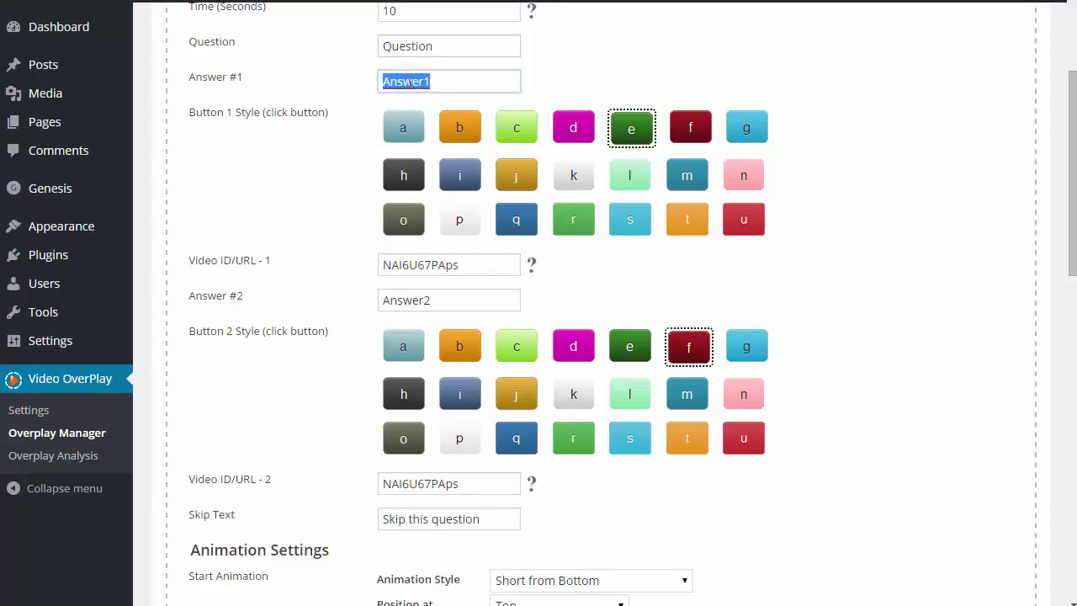
# Review the second answer, both target videos, skip text and funnel animation settings, and advance to the call to action step with the defaults kept
pyautogui.click(349, 303)
pyautogui.moveTo(457, 300); pyautogui.dragTo(344, 307)
pyautogui.click(341, 305)
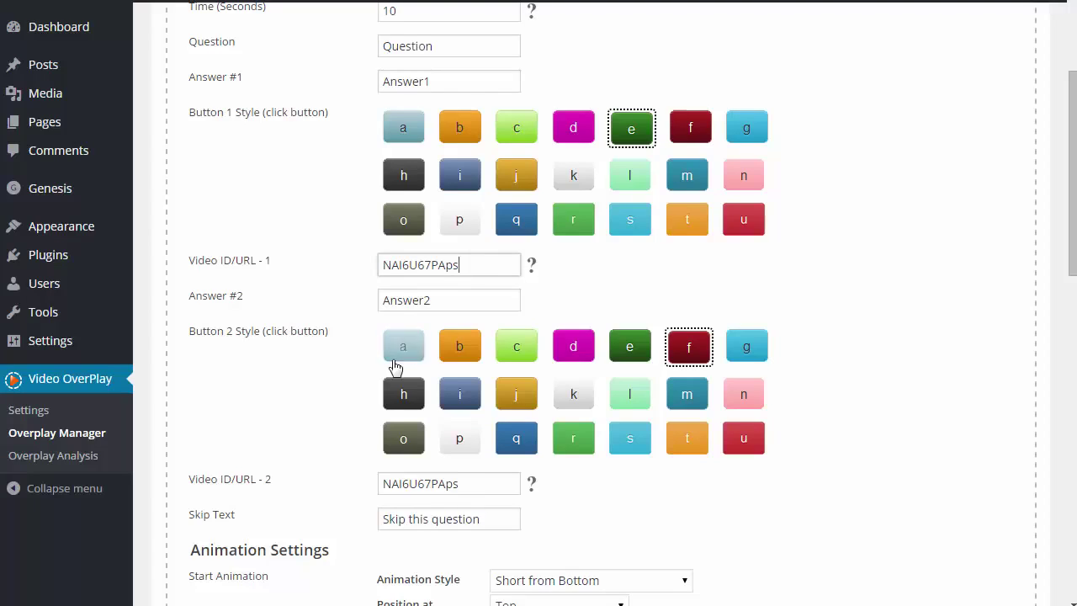
pyautogui.moveTo(455, 484); pyautogui.dragTo(371, 499)
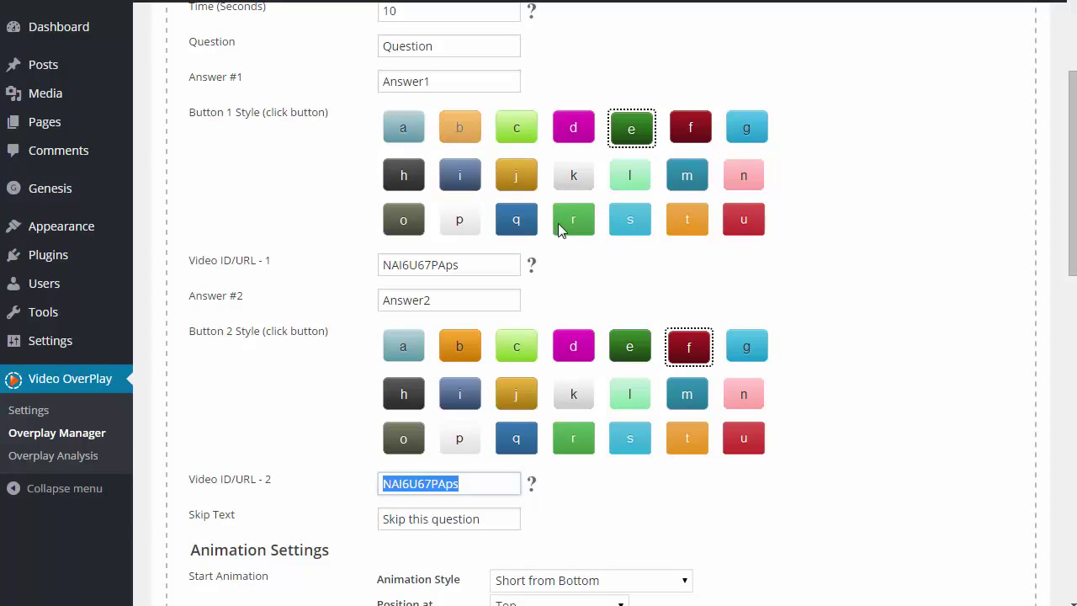
pyautogui.scroll(-2, 321, 378)
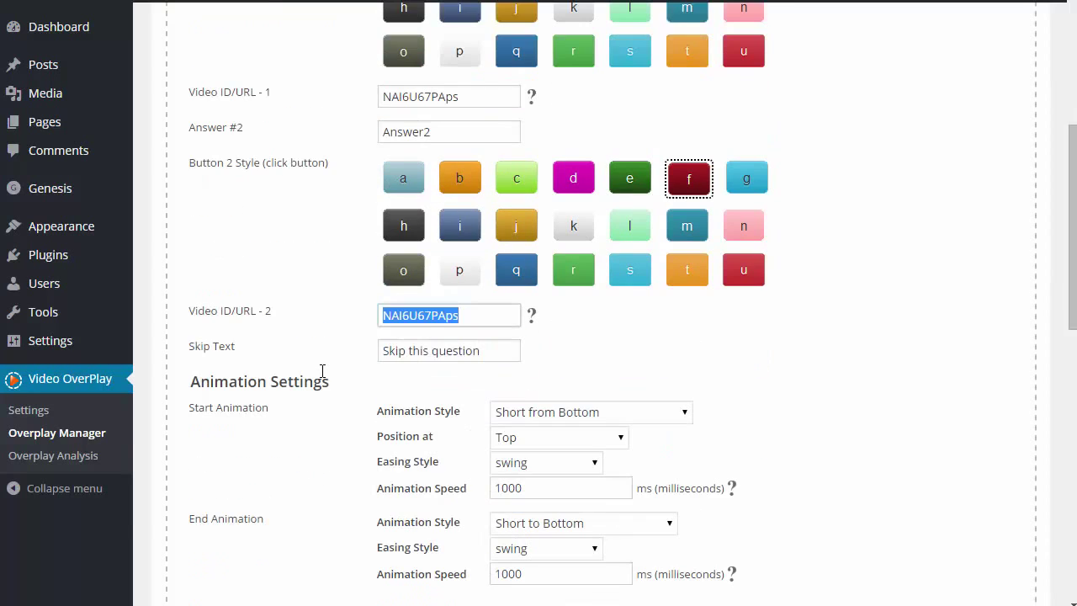
pyautogui.scroll(-1, 307, 451)
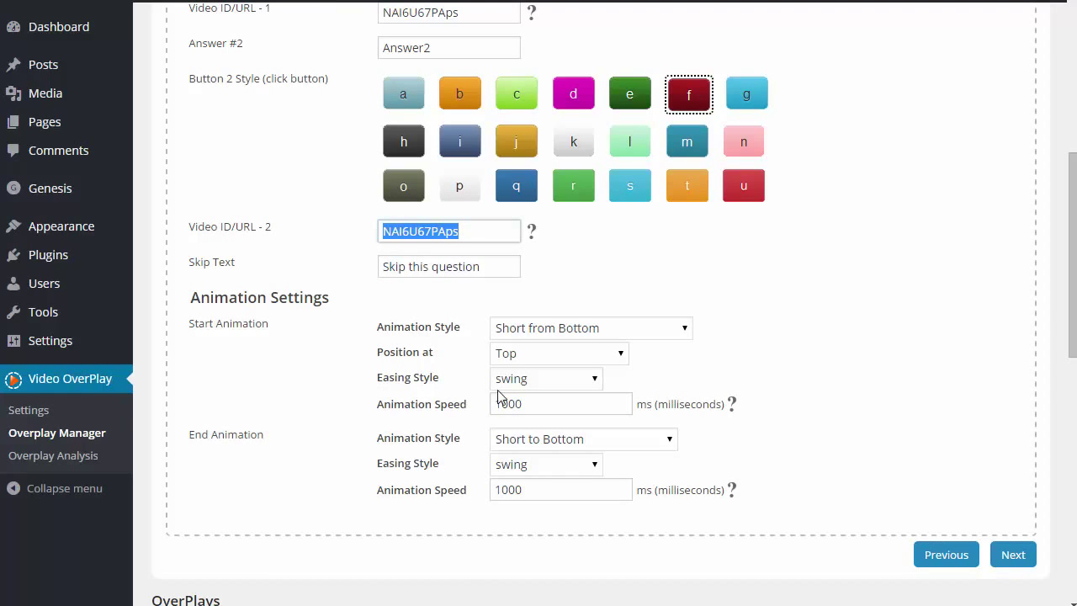
pyautogui.click(1018, 559)
pyautogui.click(1018, 559)
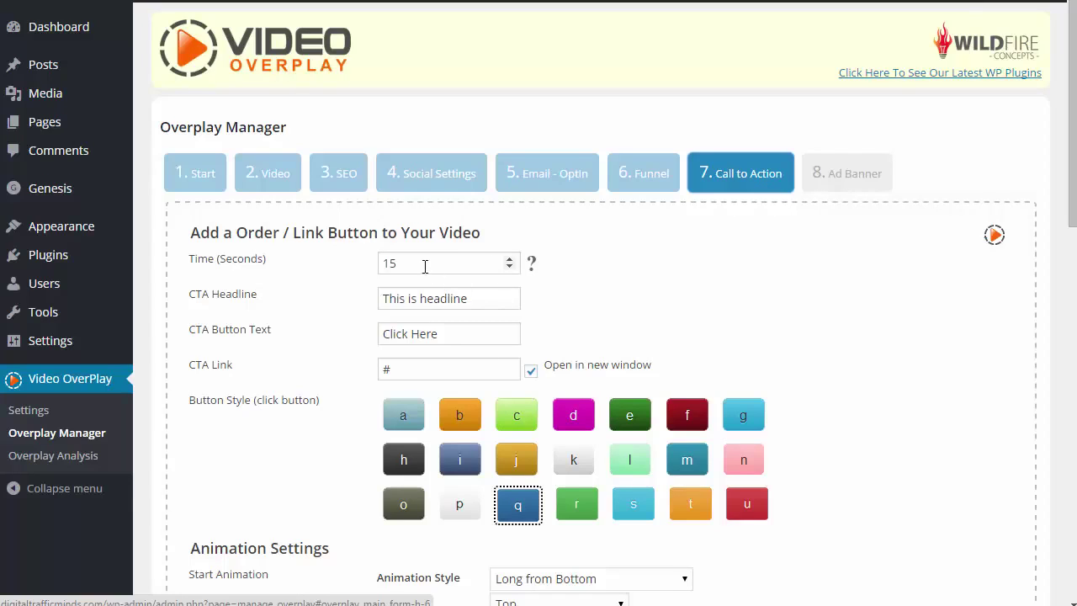
# Review the call to action timing, headline, link, button style and animation settings, and advance to the ad banner step with the defaults kept
pyautogui.moveTo(421, 264); pyautogui.dragTo(337, 267)
pyautogui.scroll(-1, 337, 278)
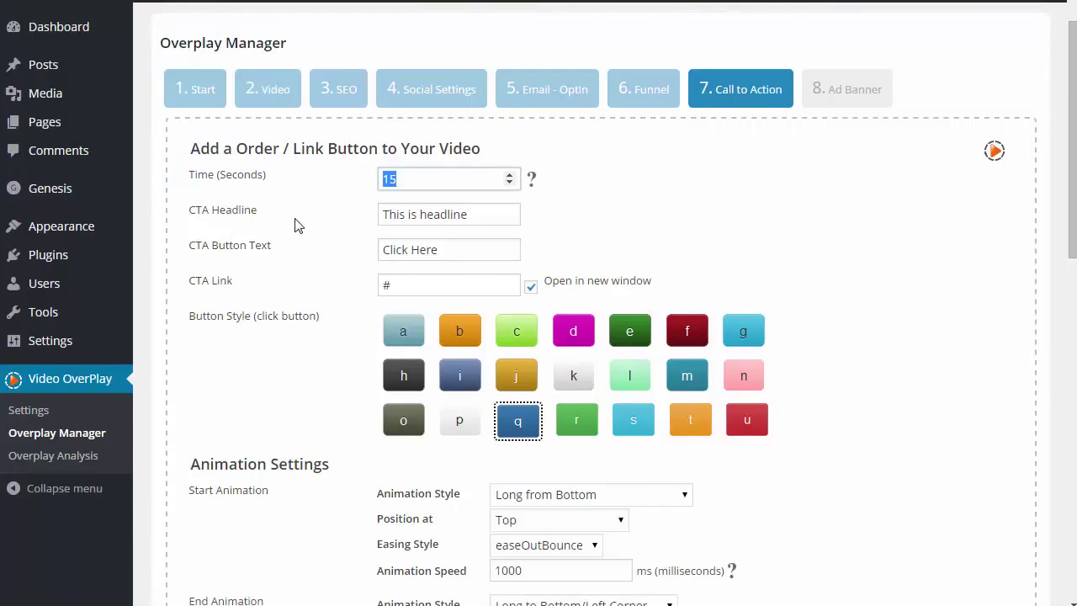
pyautogui.doubleClick(396, 282)
pyautogui.scroll(-1, 315, 337)
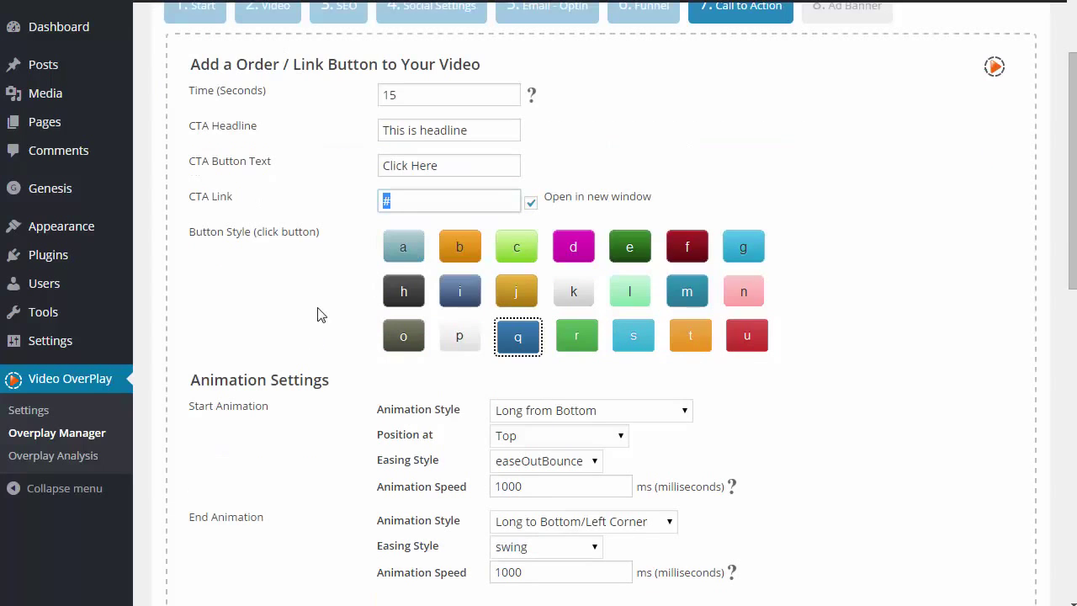
pyautogui.scroll(-1, 294, 335)
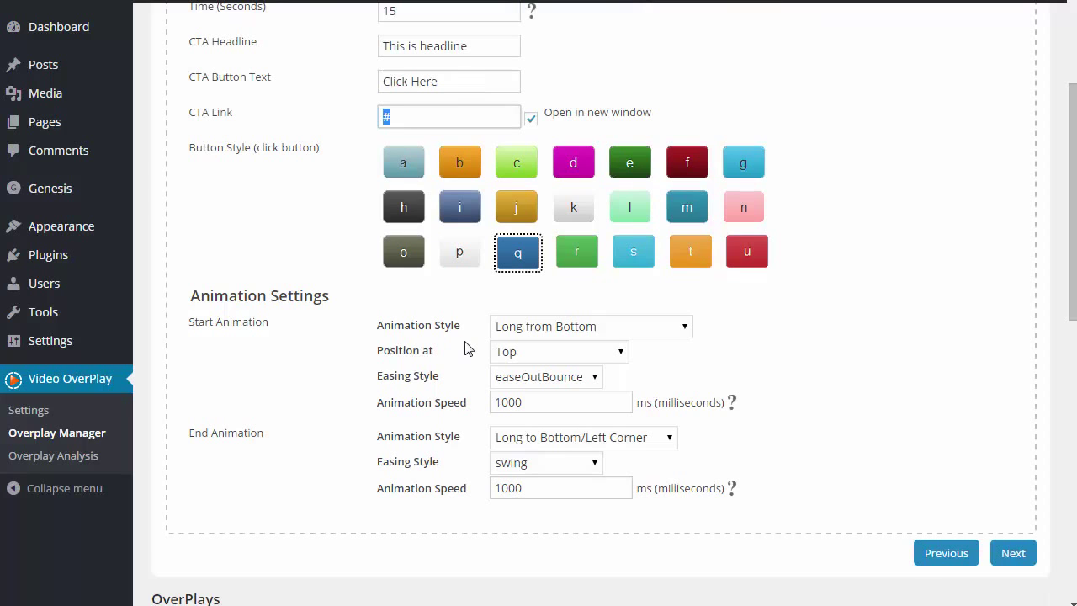
pyautogui.scroll(-1, 468, 348)
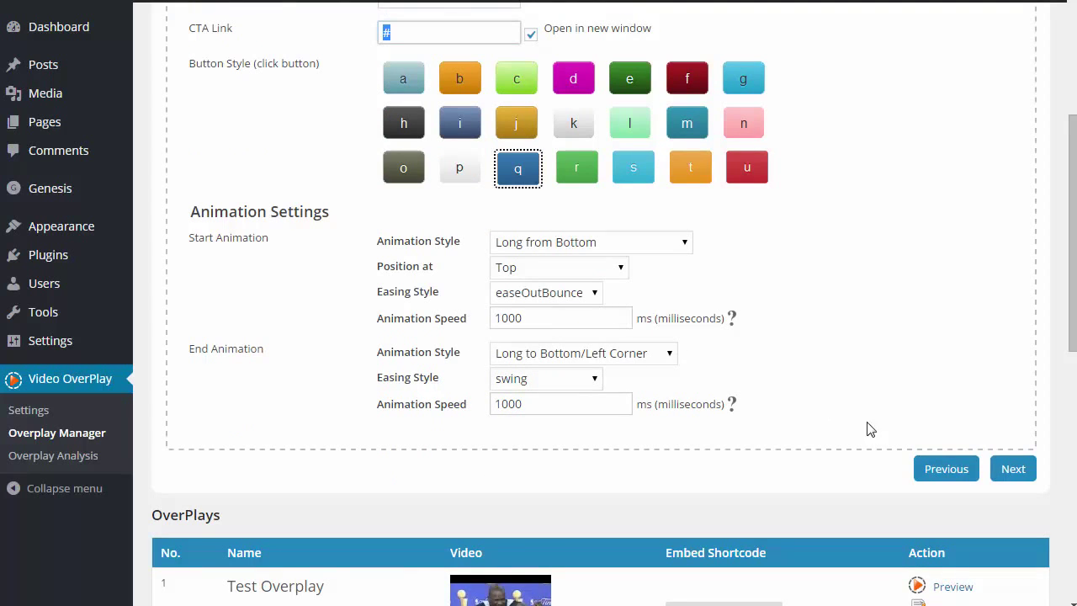
pyautogui.click(1014, 469)
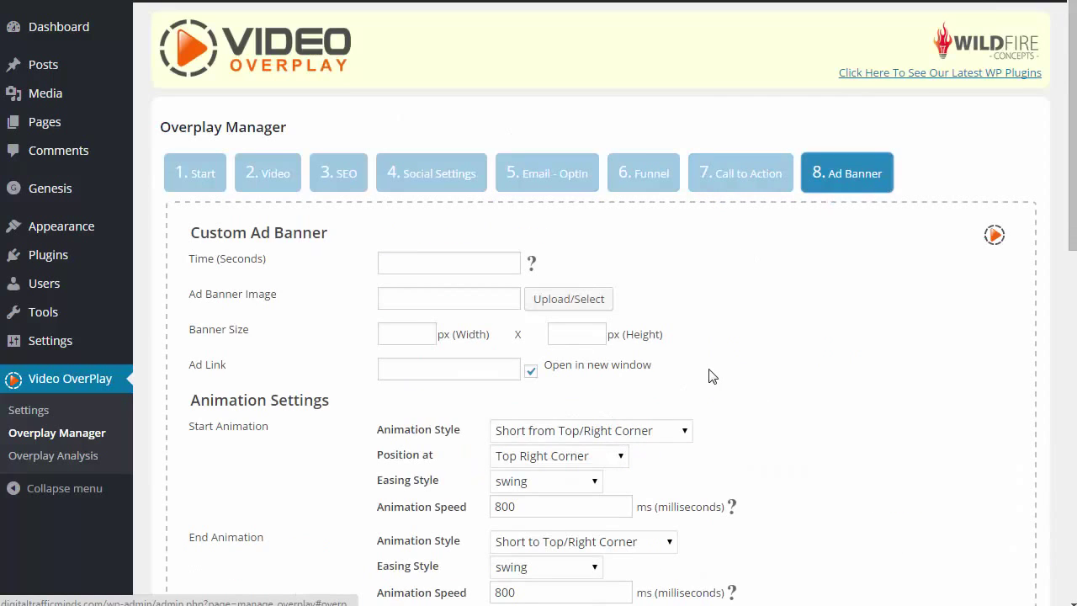
# Examine the ad banner time, image, size, link and animation fields without filling them in, and open Overplay Analysis
pyautogui.scroll(-1, 732, 360)
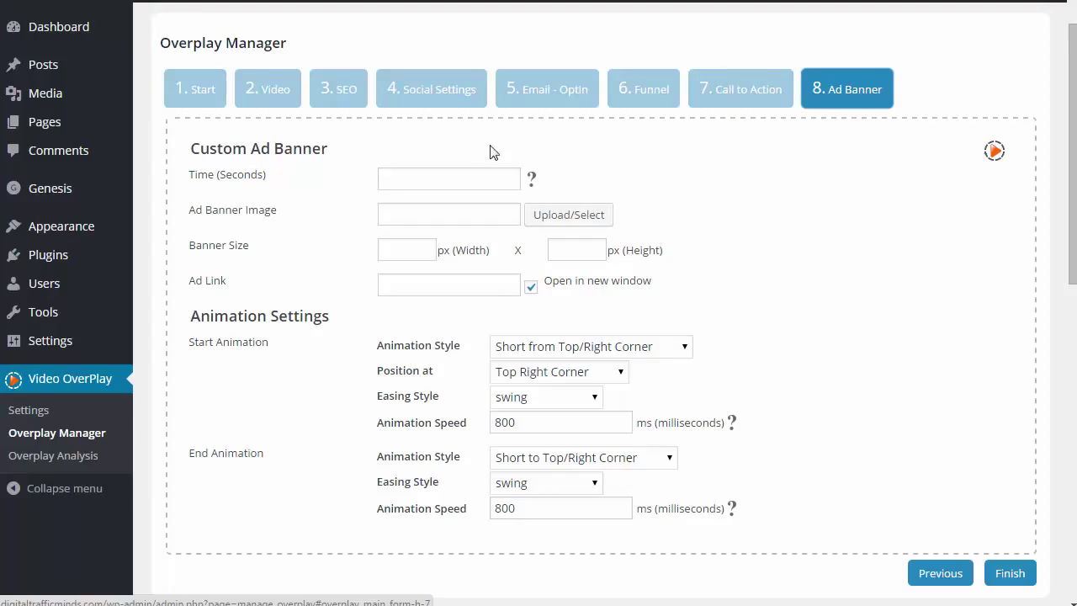
pyautogui.click(410, 176)
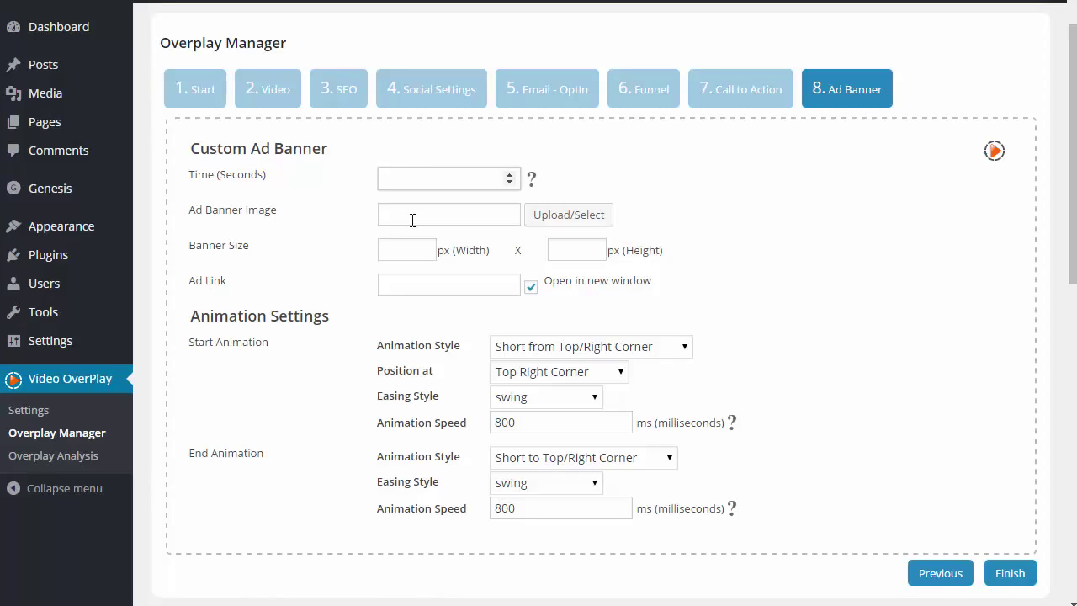
pyautogui.click(410, 211)
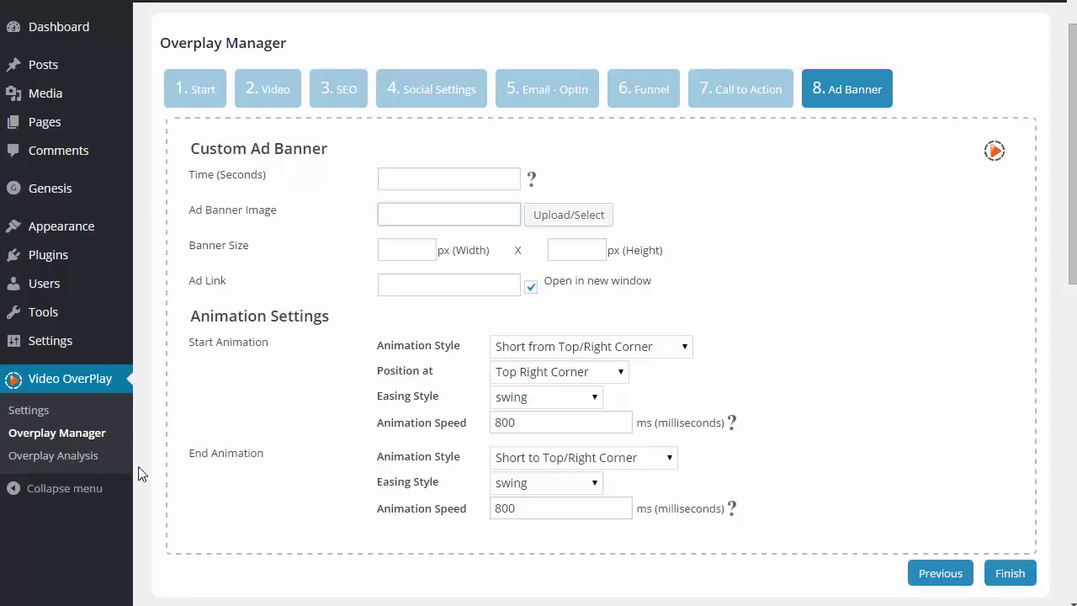
pyautogui.click(56, 459)
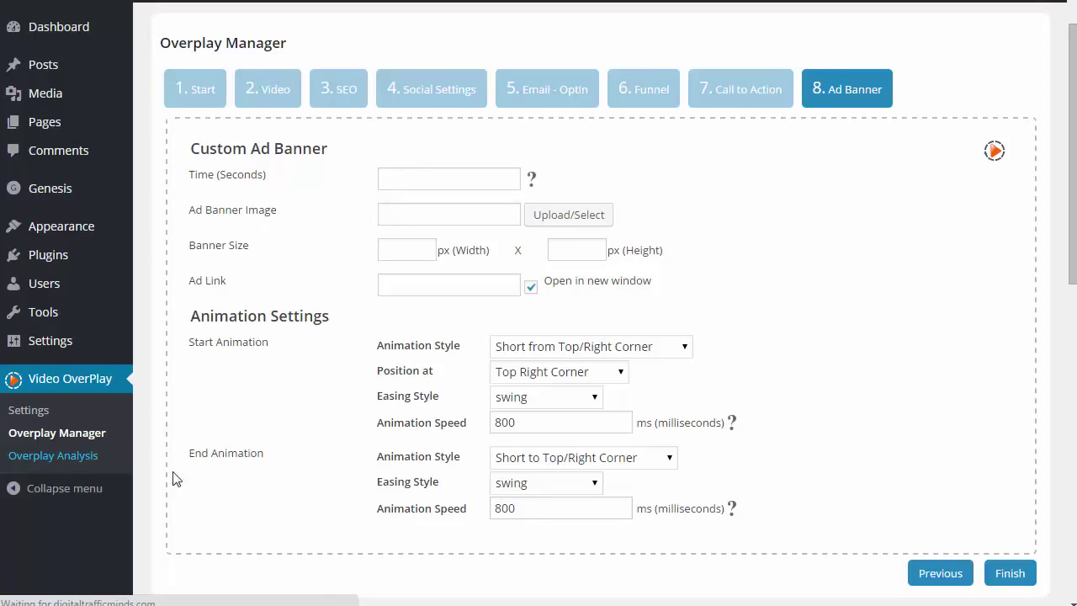